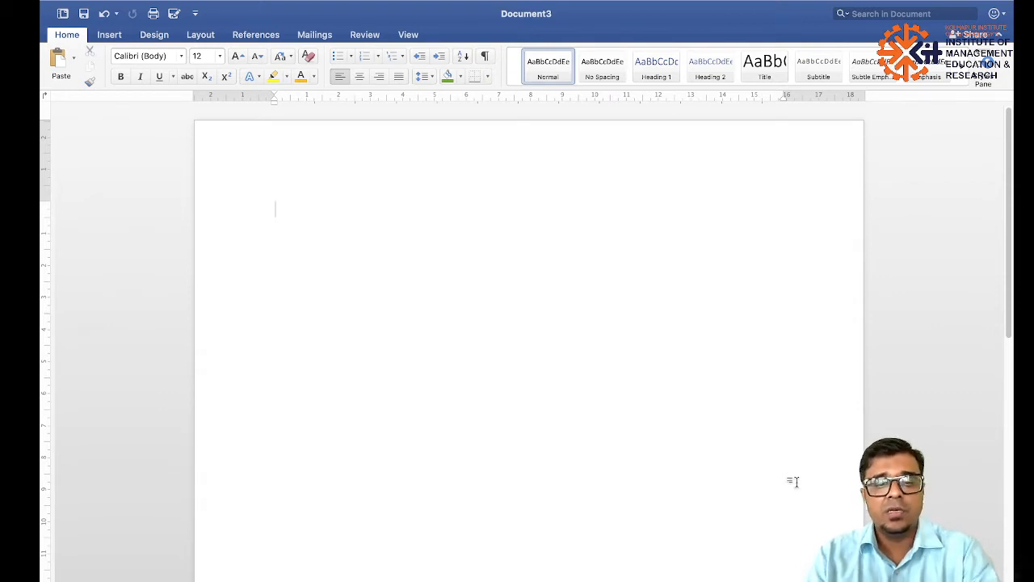
# Insert the MS-Word syllabus text with Introduction, Formatting Documents, Tables, Tools and Drawing sections into the blank document.
pyautogui.write('MS-Word  Introduction  Formatting Documents- Setting Font style, alignment, Indent, paragraph setting, page setting, and document style.  Tables- Creating and formatting table, Border setting, Merging, Splitting, Sorting, Insertion and deletion of row column.  Tools: Word completion, spell check, Mail merge, Macros, Temples, using wizards document security,  Drawing: Inserting picture, drawing, formatting picture, grouping, ordering, and rotatating picture.')
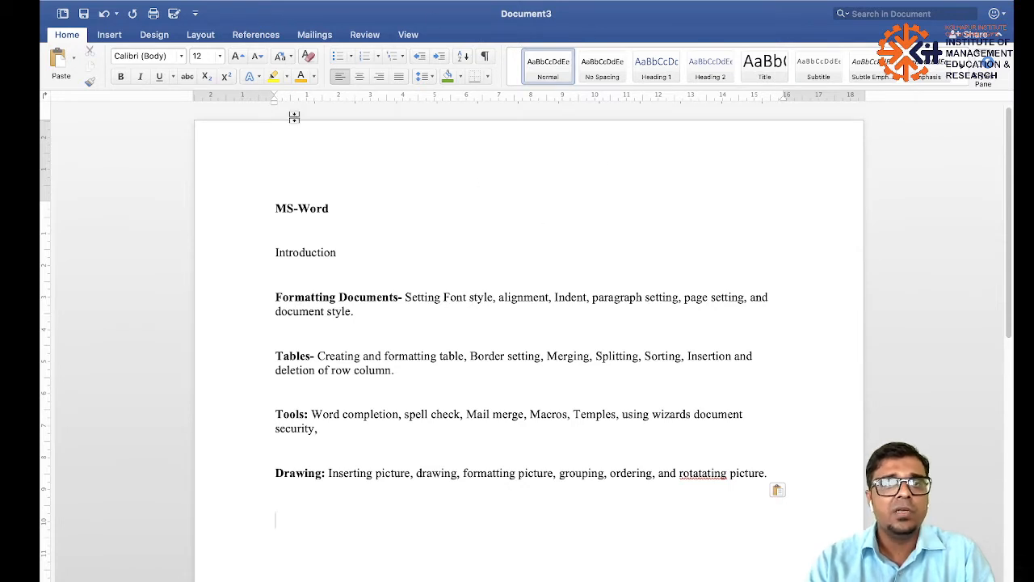
# Examine the available Insert, Design, Layout, References, Mailings, Review and View commands.
pyautogui.click(107, 35)
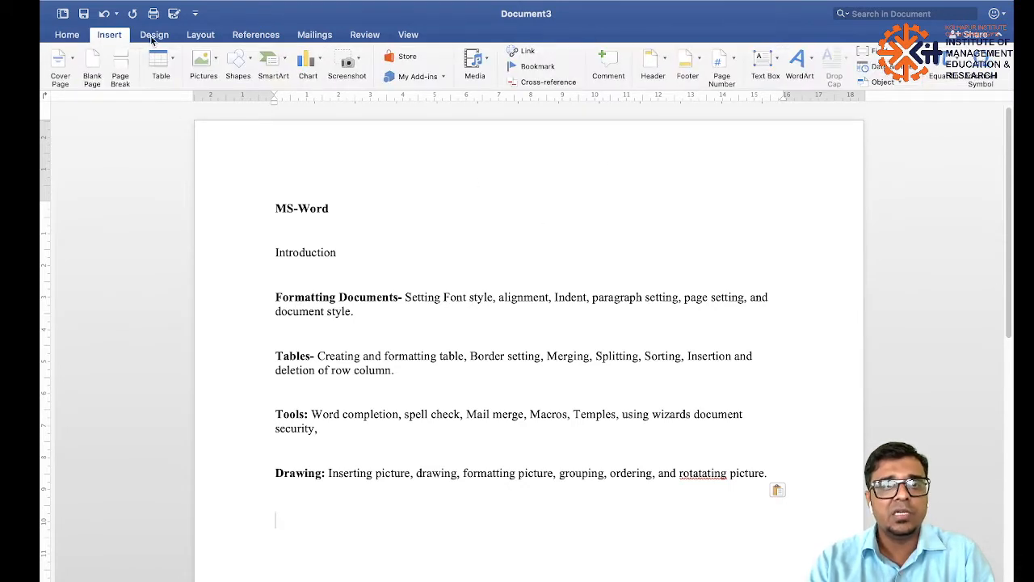
pyautogui.click(152, 38)
pyautogui.click(216, 38)
pyautogui.click(251, 38)
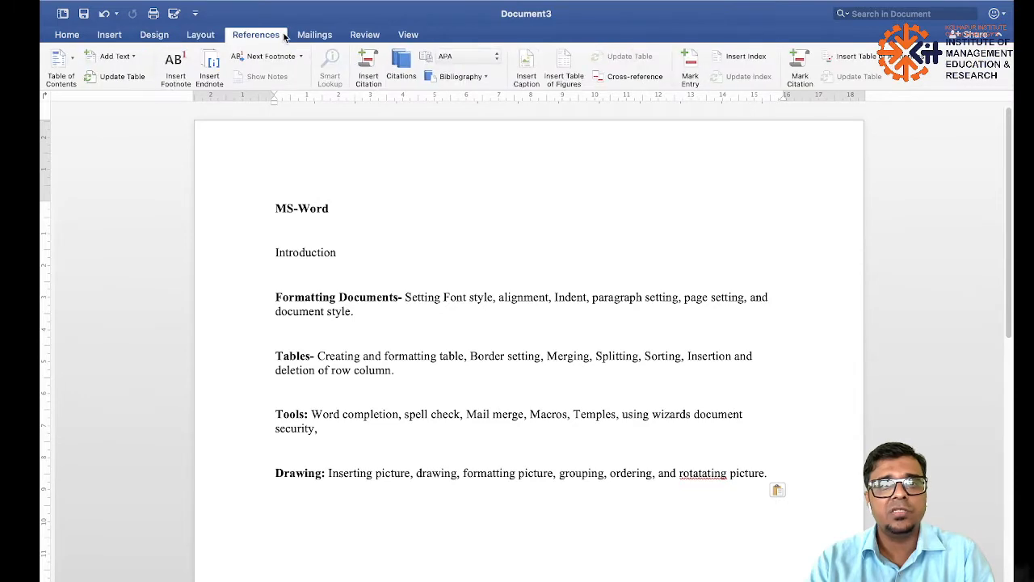
pyautogui.click(314, 35)
pyautogui.click(365, 35)
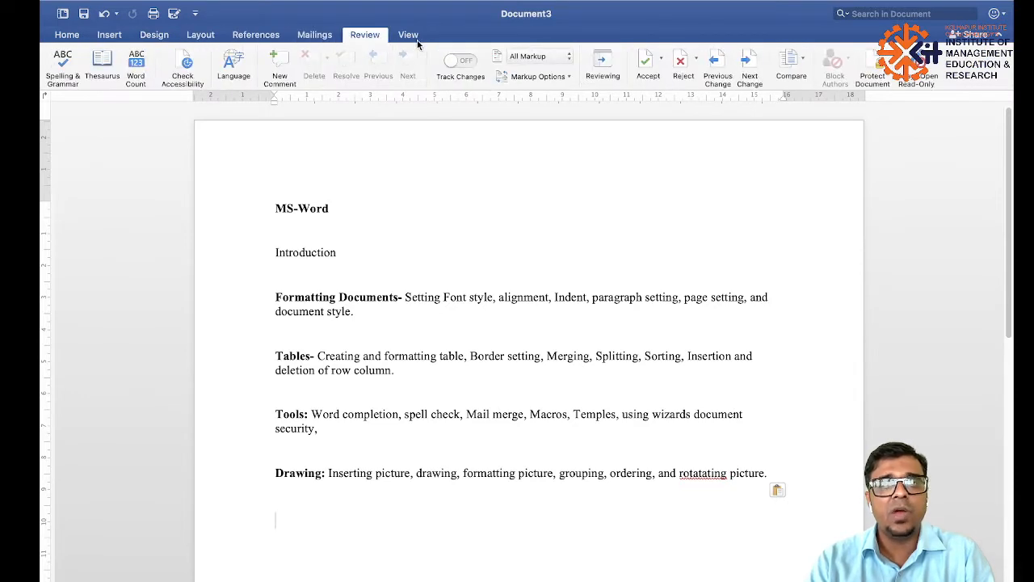
pyautogui.click(415, 38)
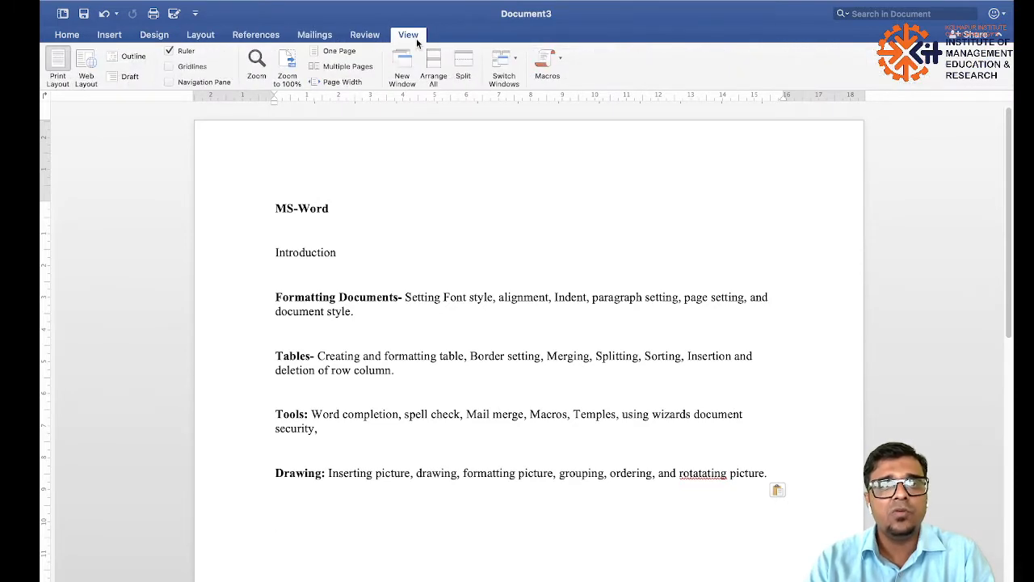
pyautogui.click(74, 39)
pyautogui.click(110, 36)
pyautogui.click(153, 36)
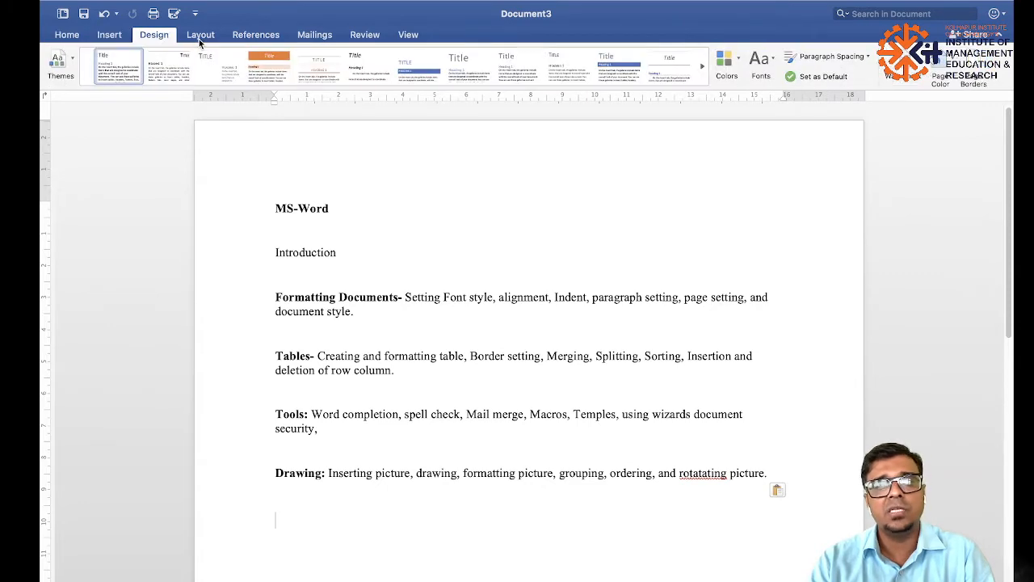
pyautogui.click(198, 36)
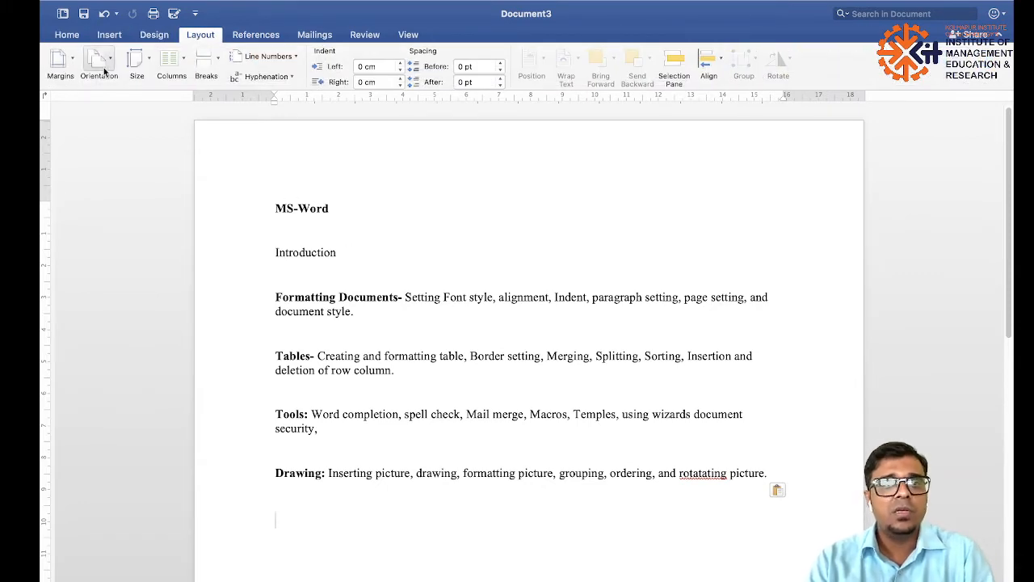
pyautogui.click(67, 35)
pyautogui.click(155, 35)
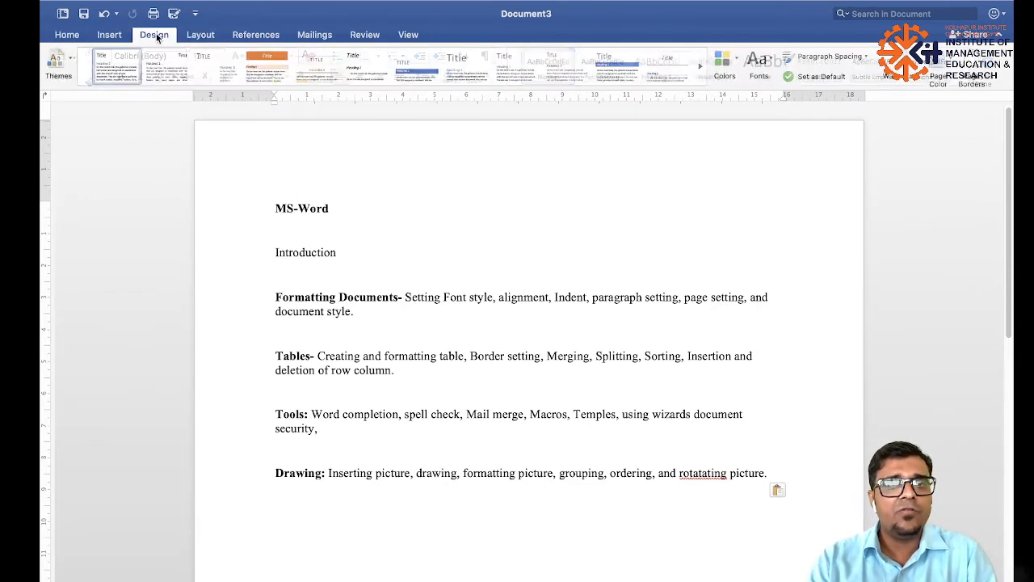
pyautogui.click(201, 36)
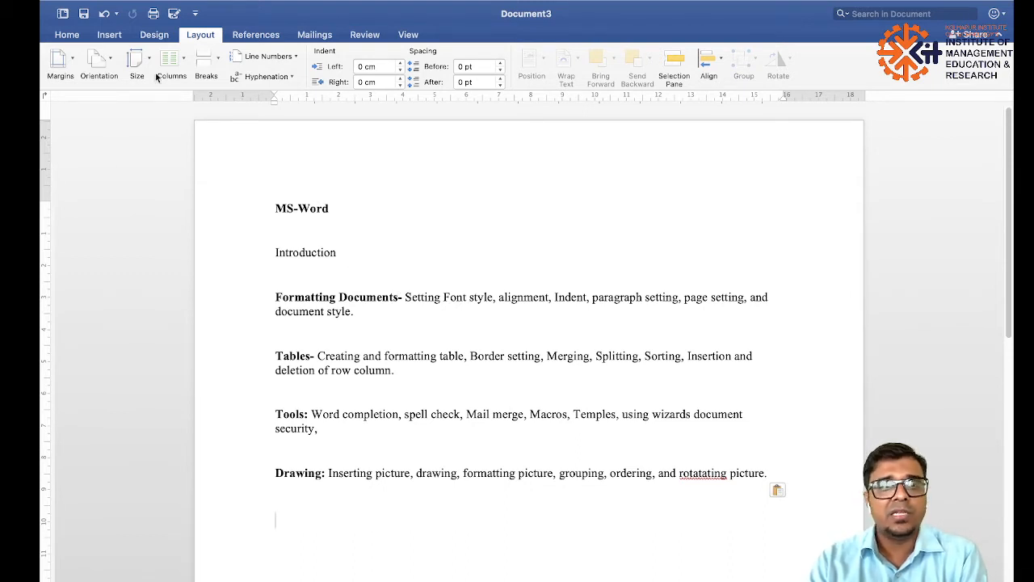
# Try the style set with the blue heading band, and apply the one with the orange title banner to the document.
pyautogui.click(157, 37)
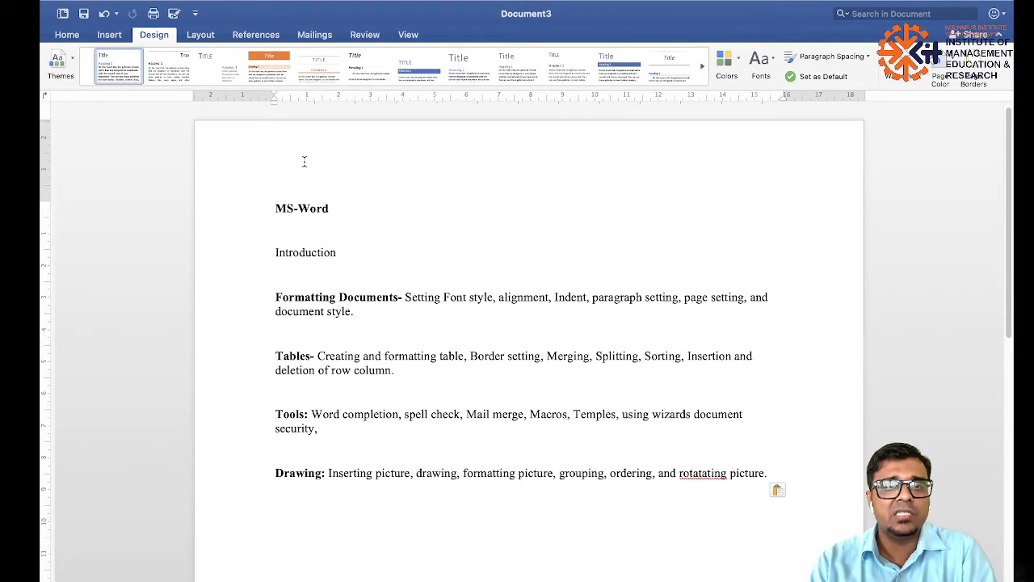
pyautogui.click(271, 73)
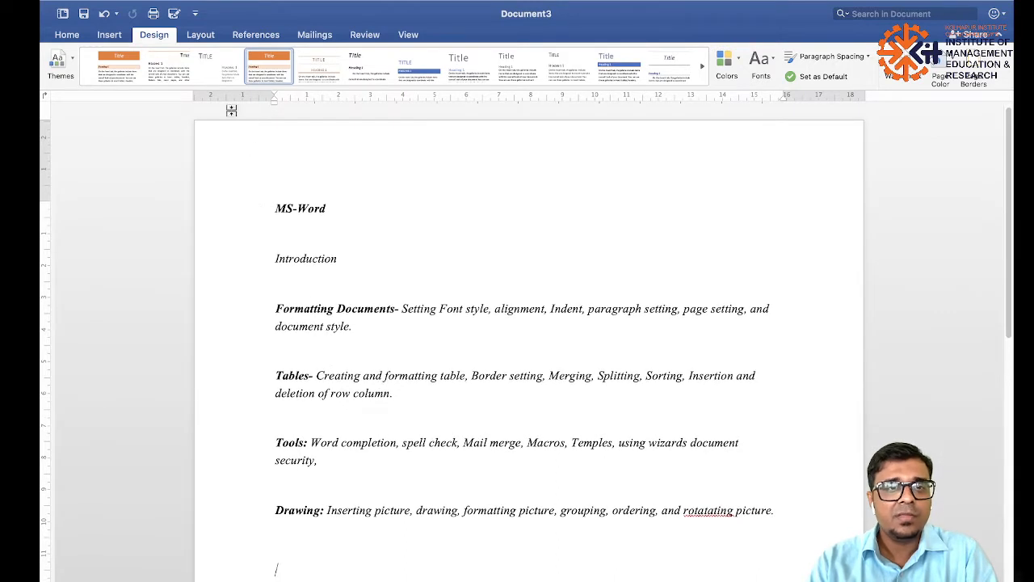
pyautogui.click(416, 61)
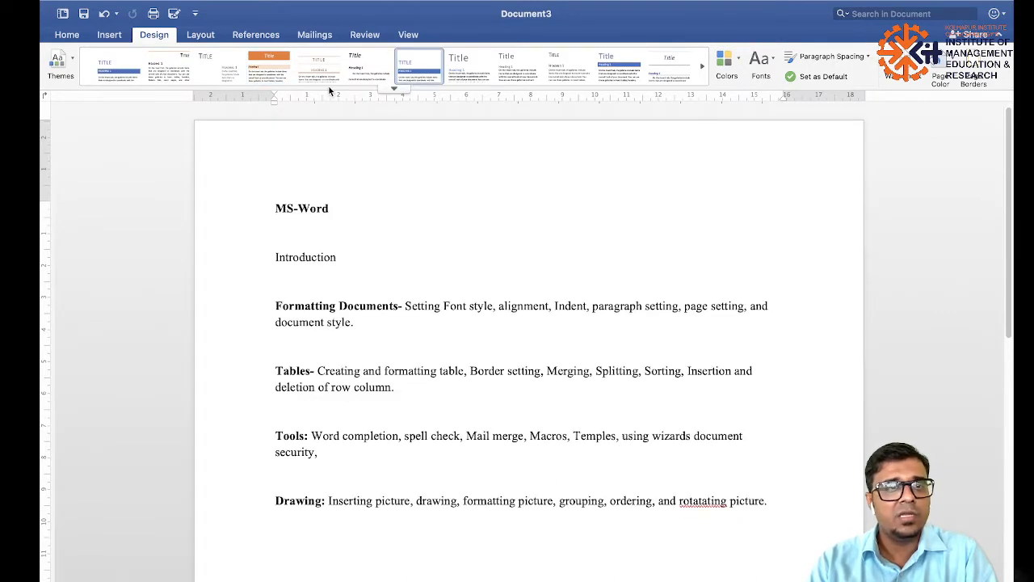
pyautogui.click(112, 80)
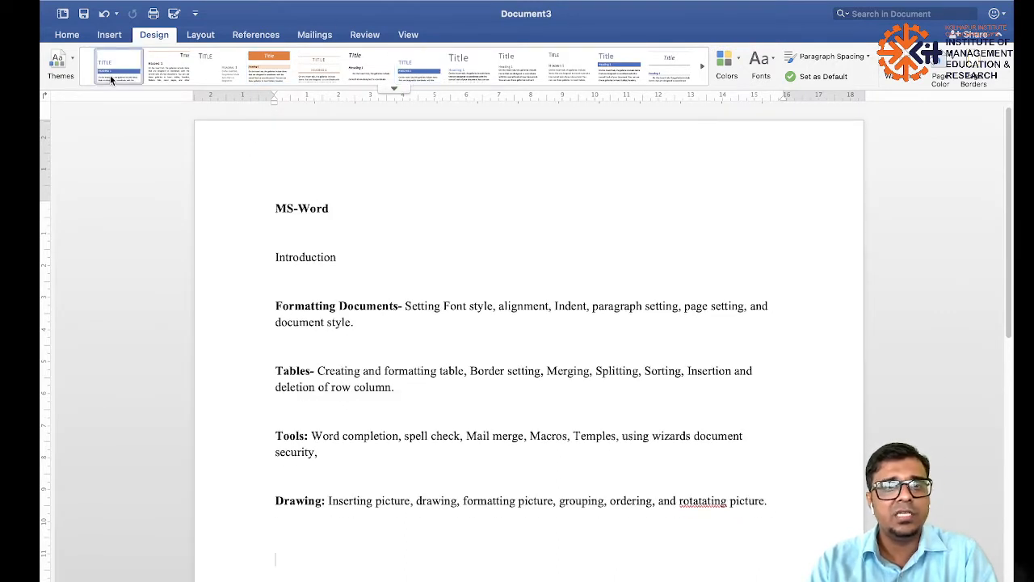
pyautogui.click(280, 75)
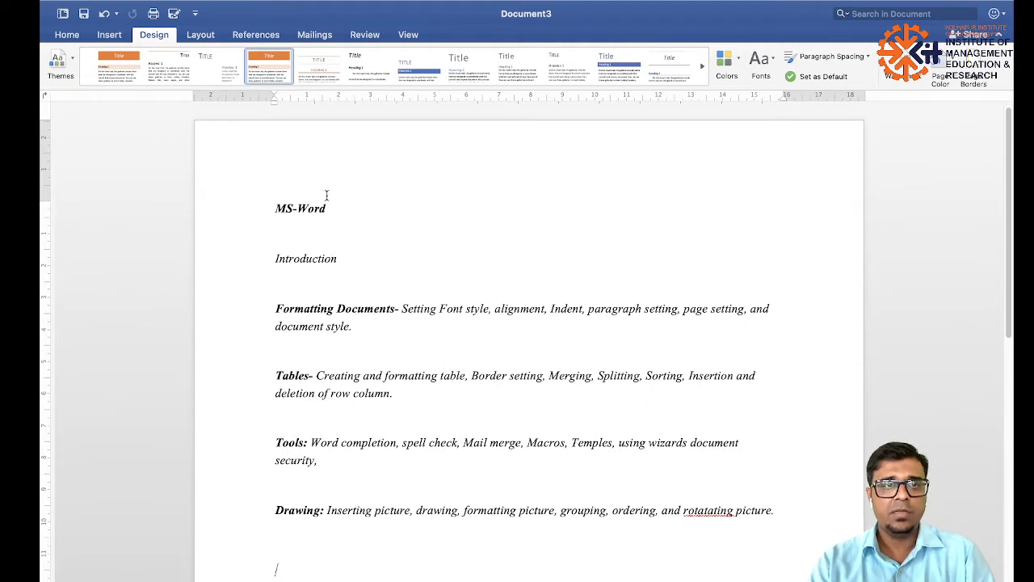
# Set the document's paper size to A4.
pyautogui.click(200, 35)
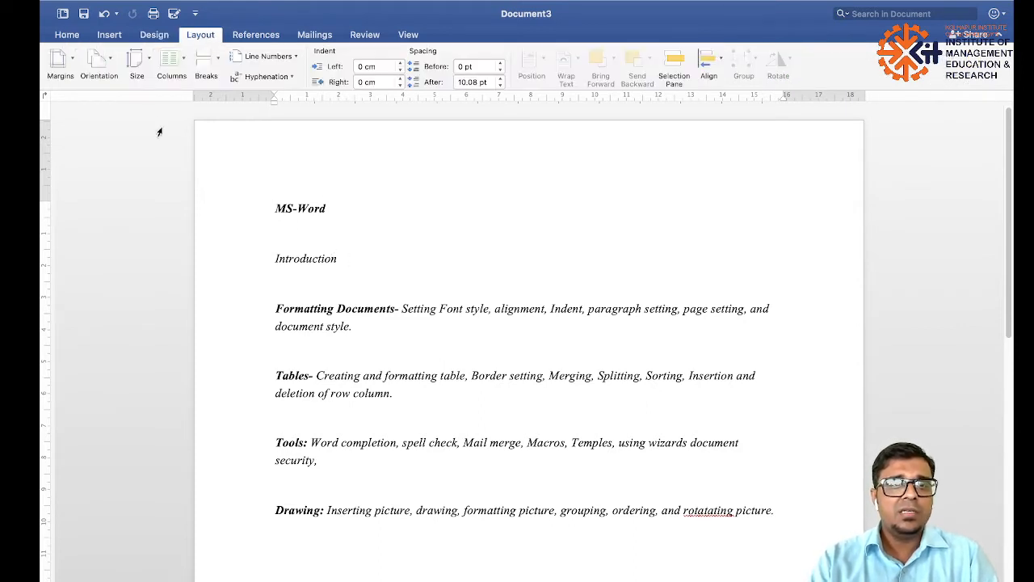
pyautogui.click(136, 69)
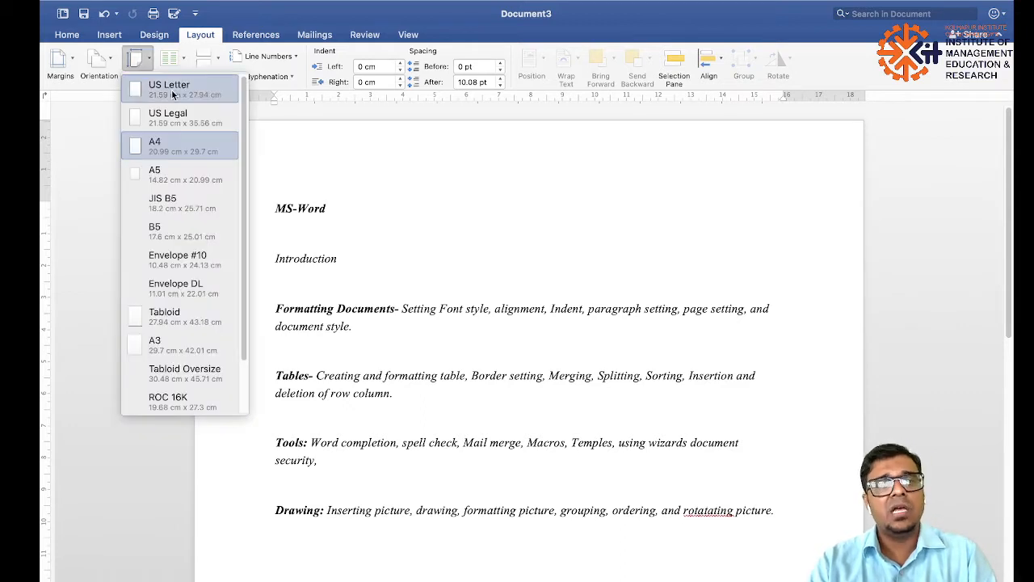
pyautogui.click(169, 148)
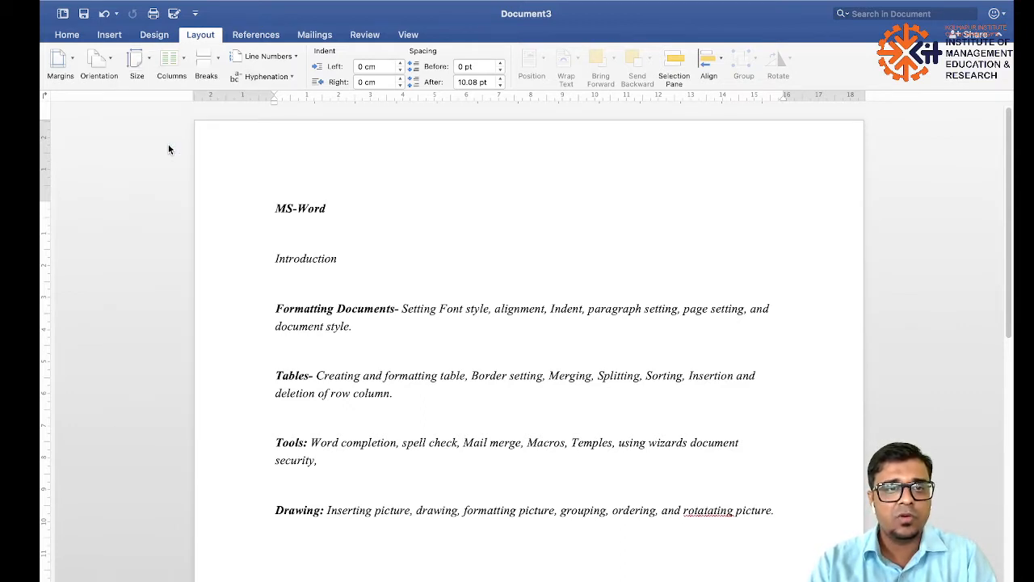
# Switch the page orientation to Landscape and return it to Portrait.
pyautogui.scroll(-3, 411, 225)
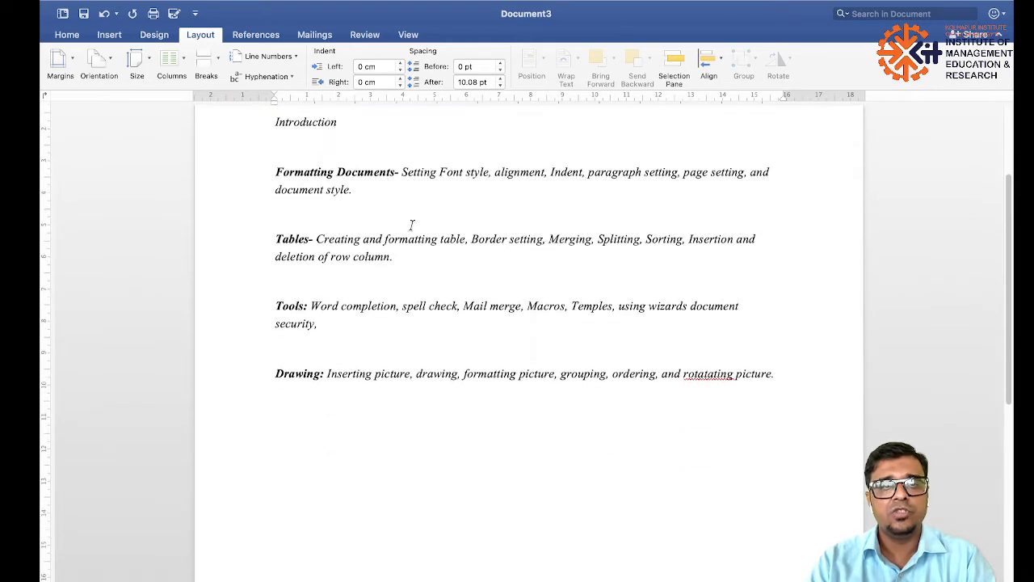
pyautogui.scroll(-6, 412, 225)
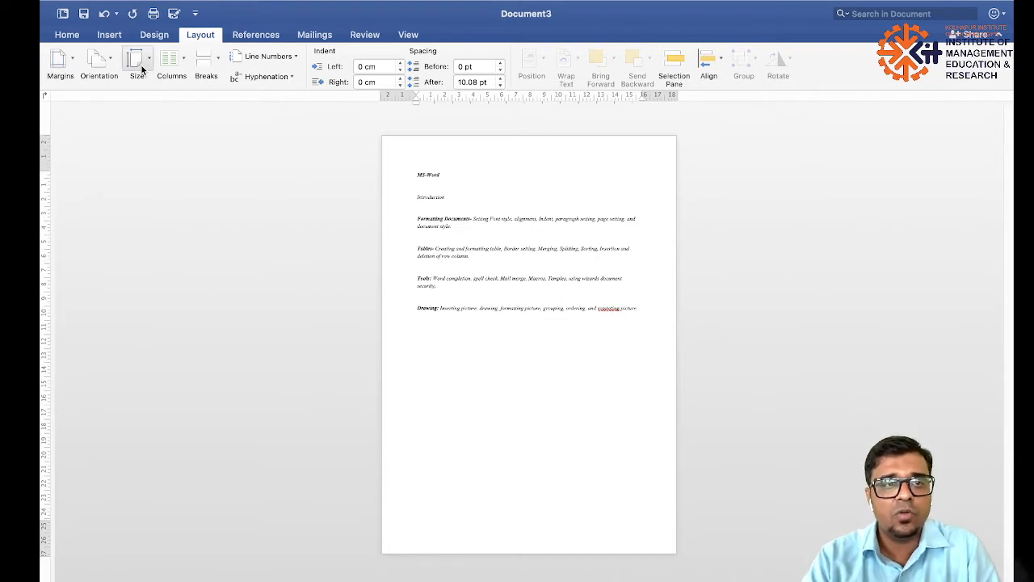
pyautogui.click(112, 68)
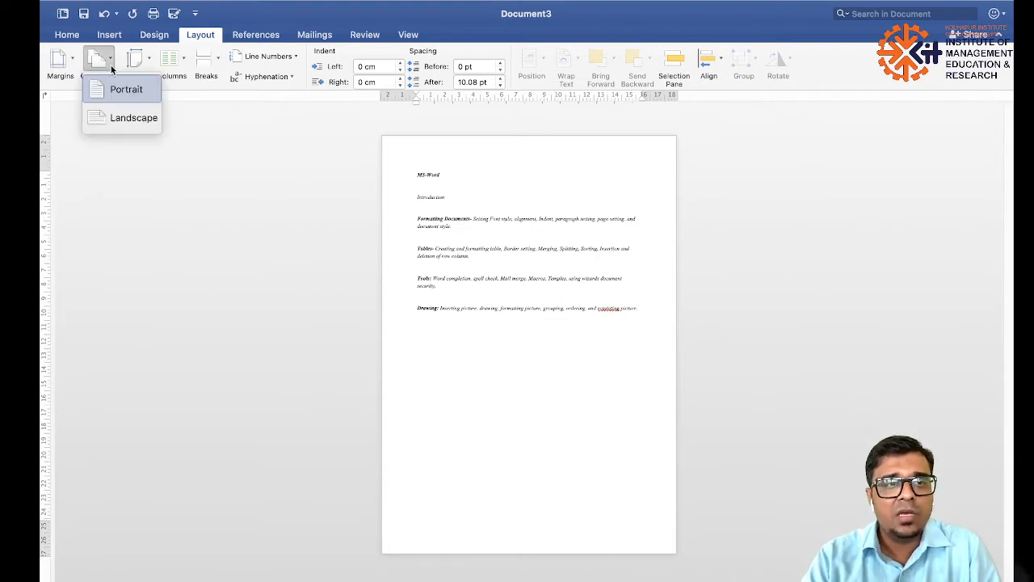
pyautogui.click(125, 118)
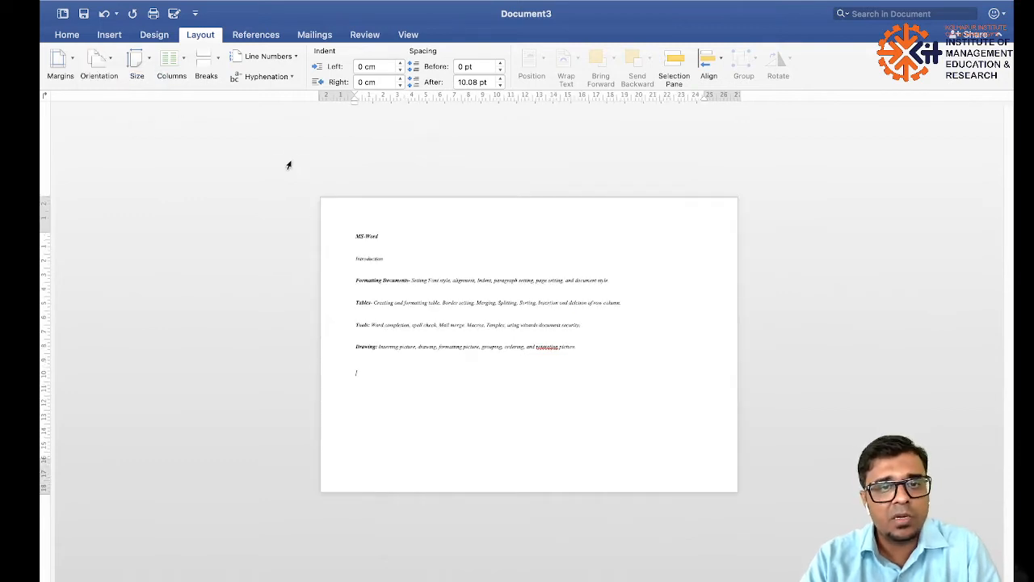
pyautogui.click(100, 63)
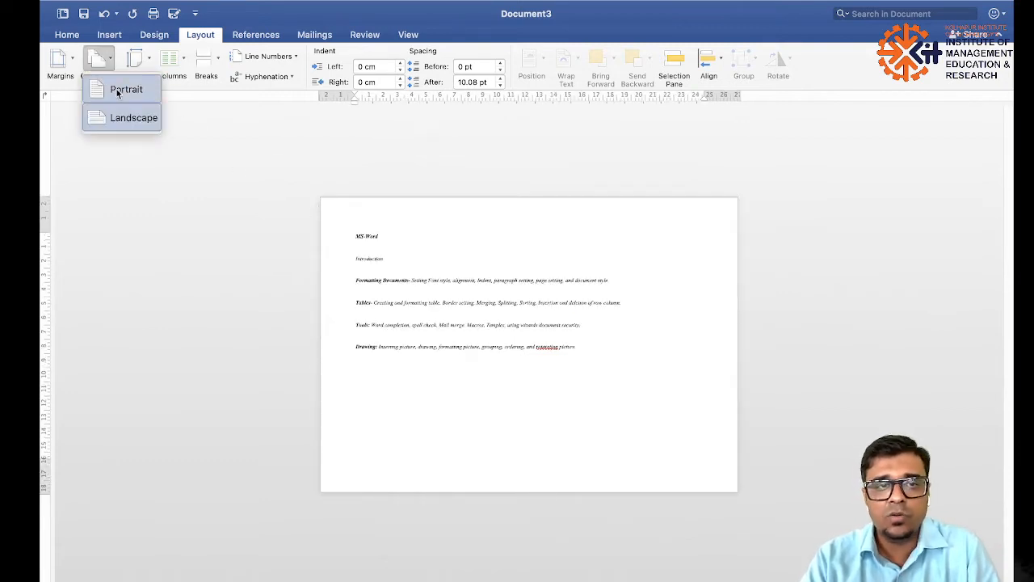
pyautogui.click(121, 90)
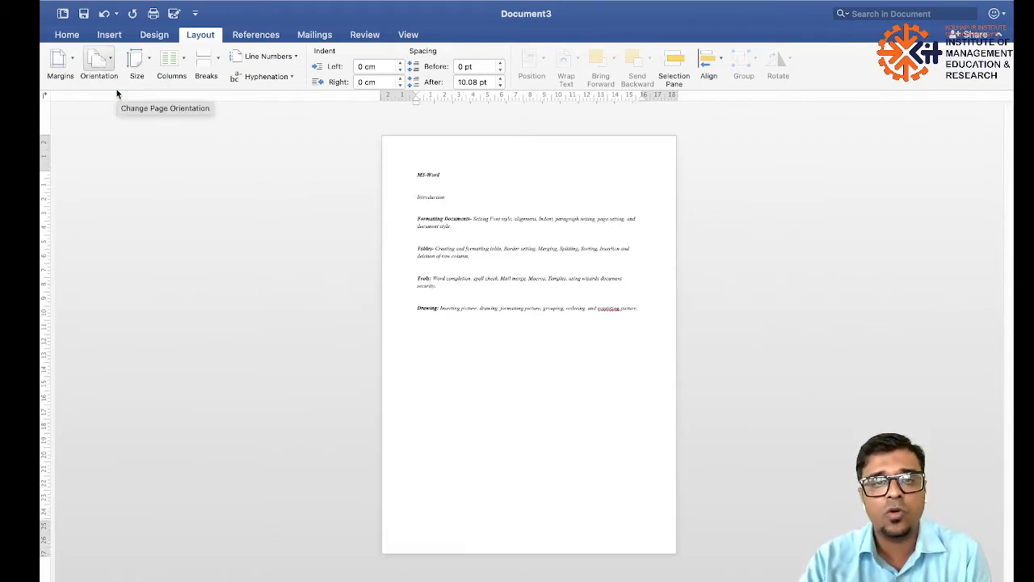
# Apply the Narrow page margins and restore the Normal margins.
pyautogui.click(58, 65)
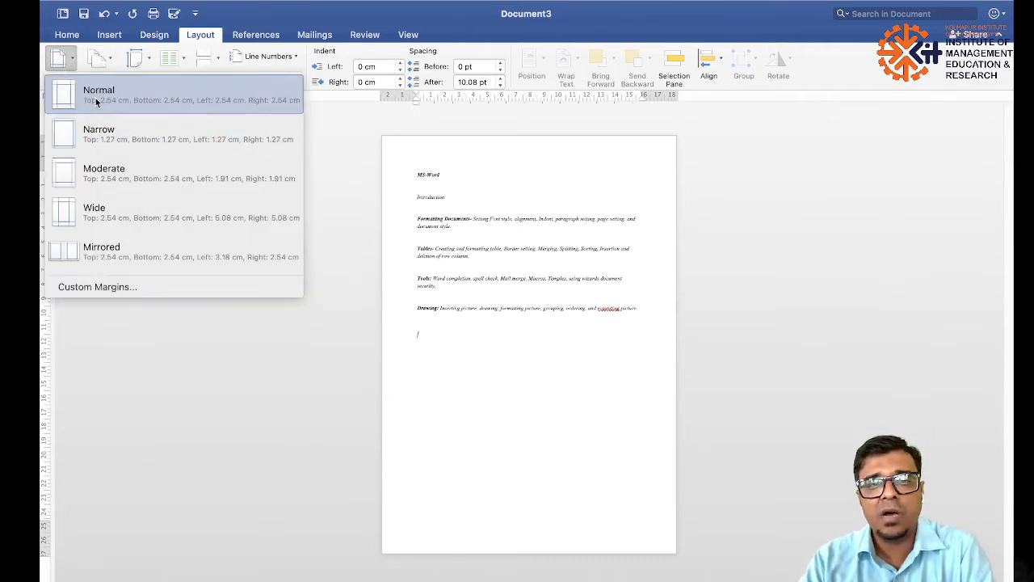
pyautogui.click(94, 141)
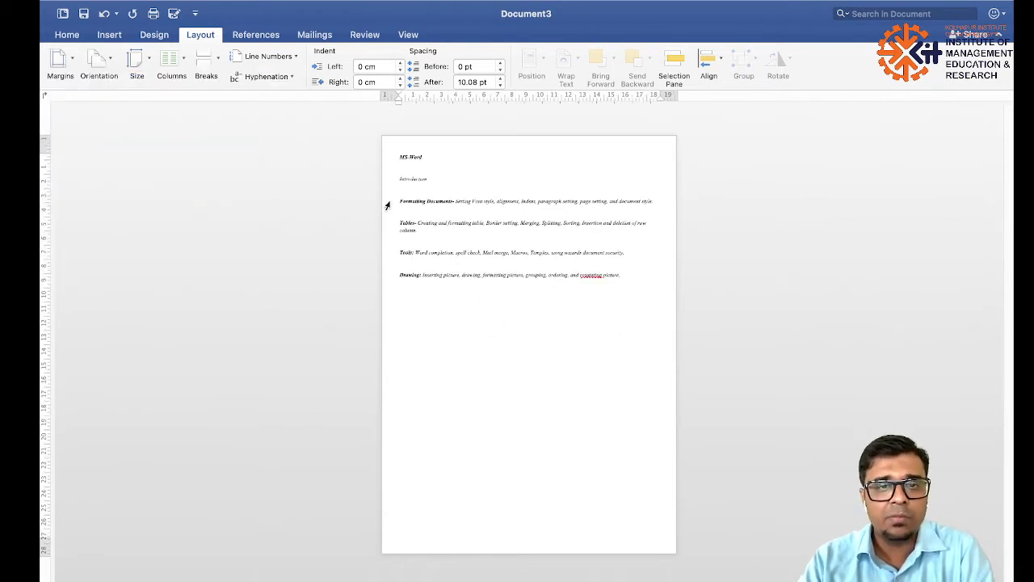
pyautogui.click(58, 61)
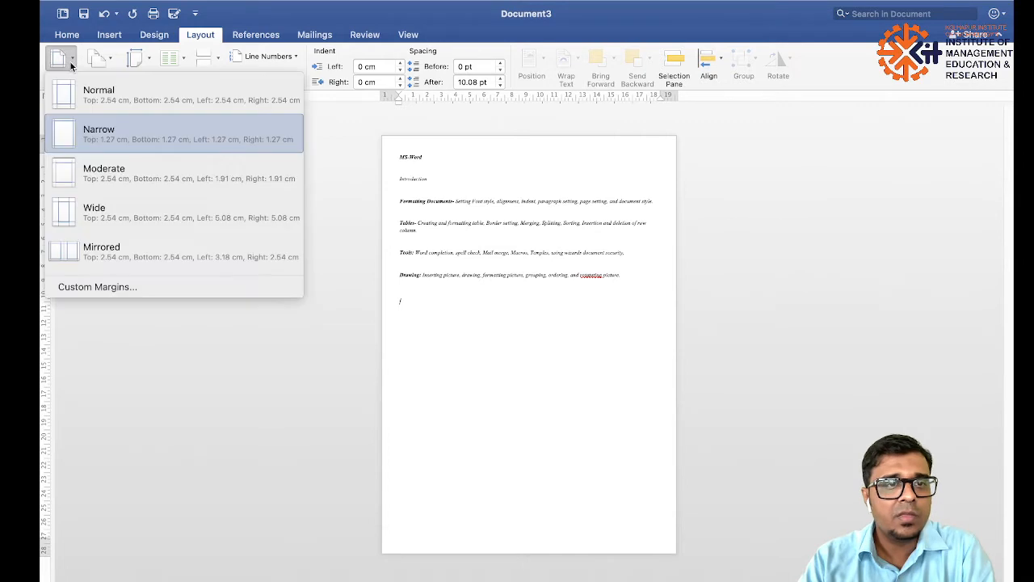
pyautogui.click(93, 98)
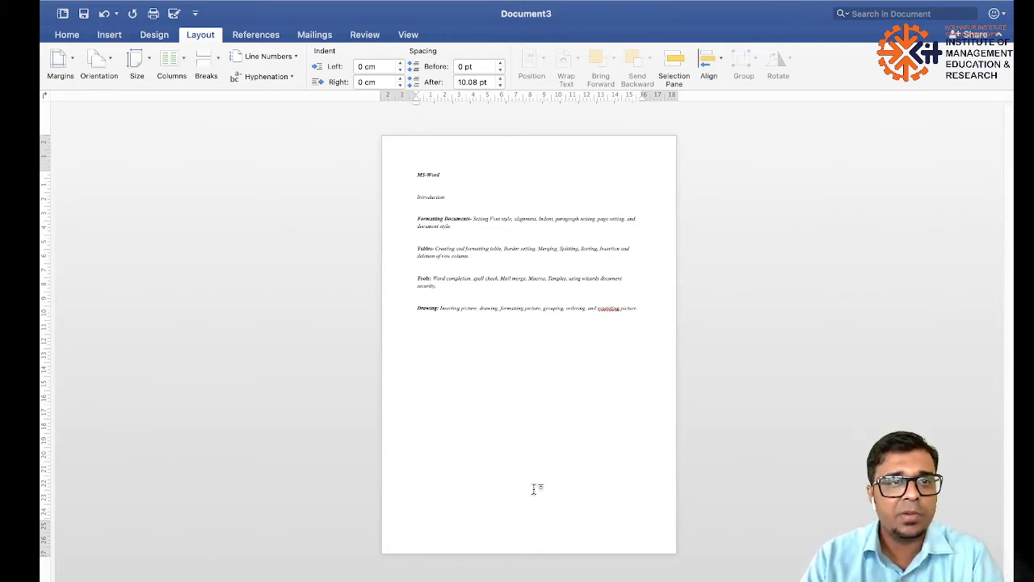
# Change the font of the MS-Word, Introduction and Formatting Documents paragraphs to Impact.
pyautogui.click(67, 35)
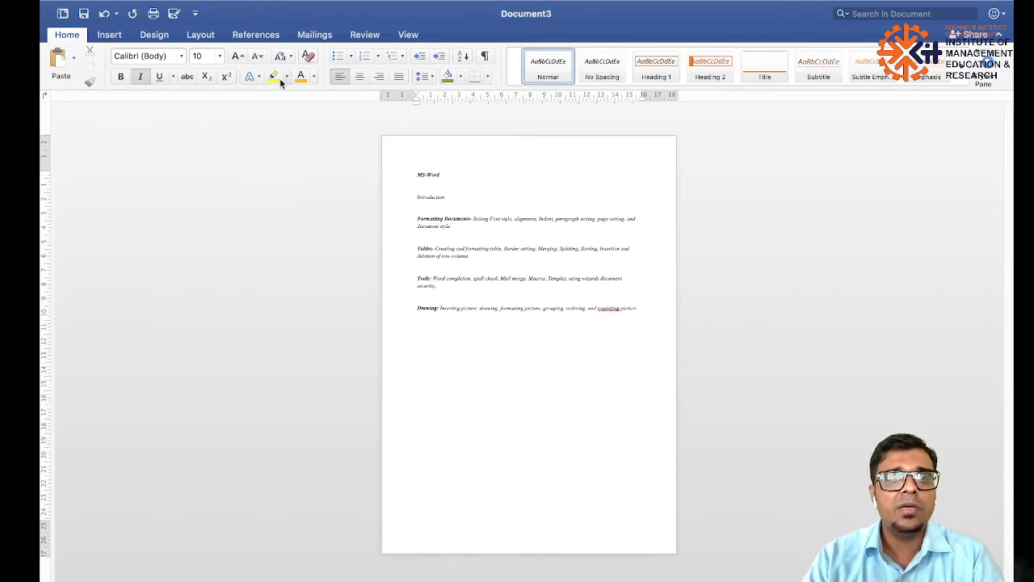
pyautogui.click(90, 81)
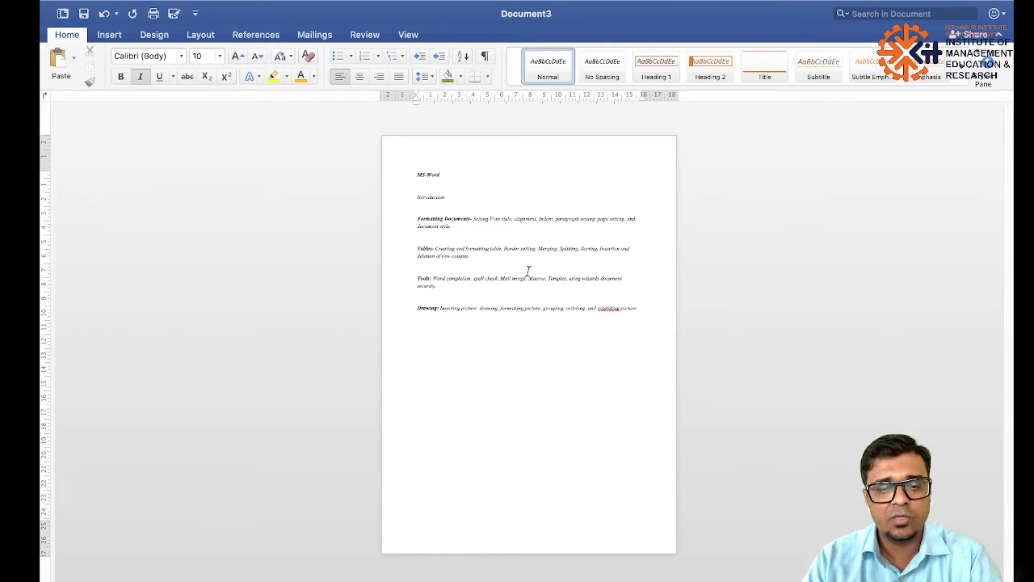
pyautogui.moveTo(417, 174); pyautogui.dragTo(473, 228)
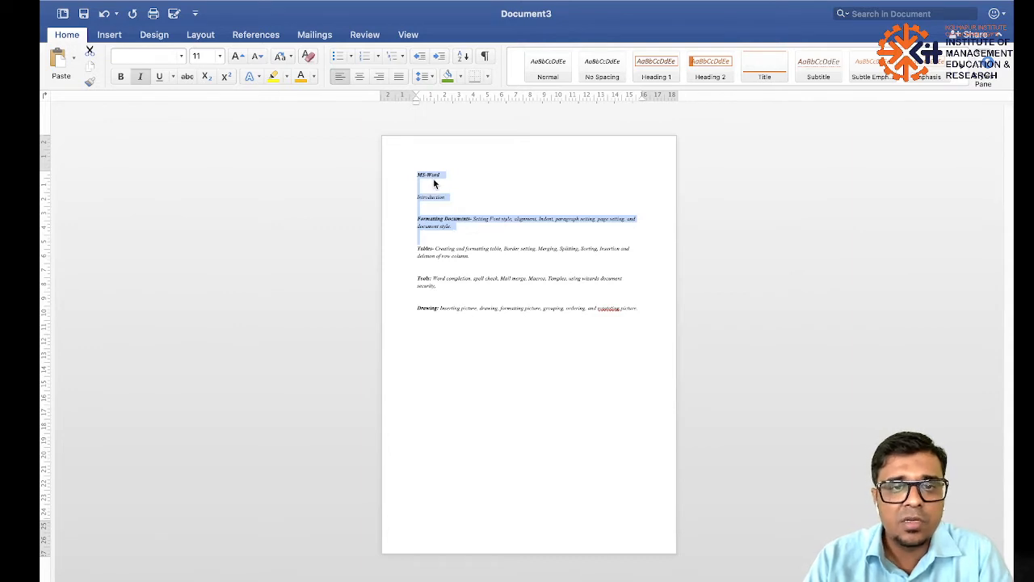
pyautogui.click(181, 56)
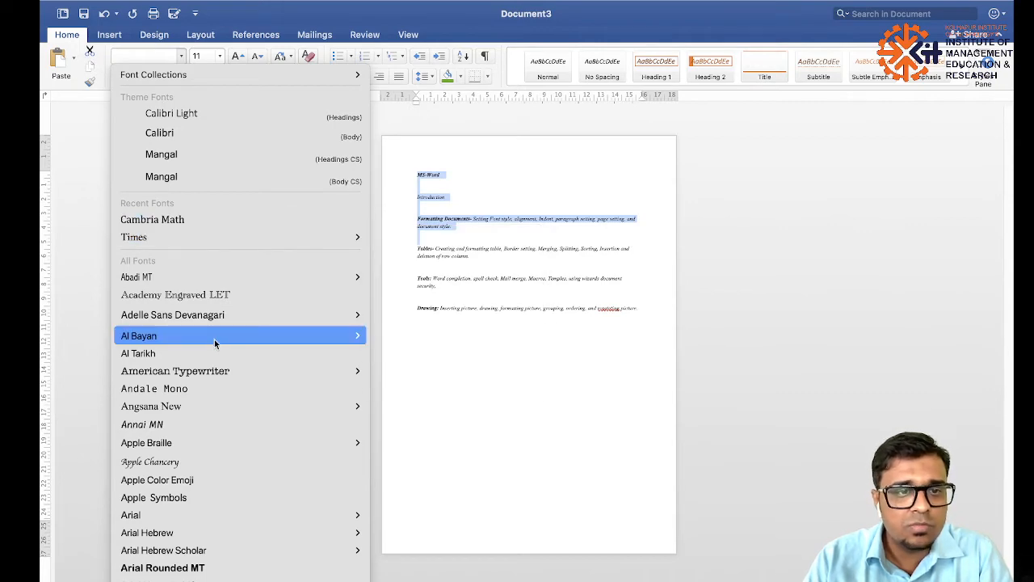
pyautogui.scroll(-10, 225, 370)
pyautogui.scroll(-10, 225, 370)
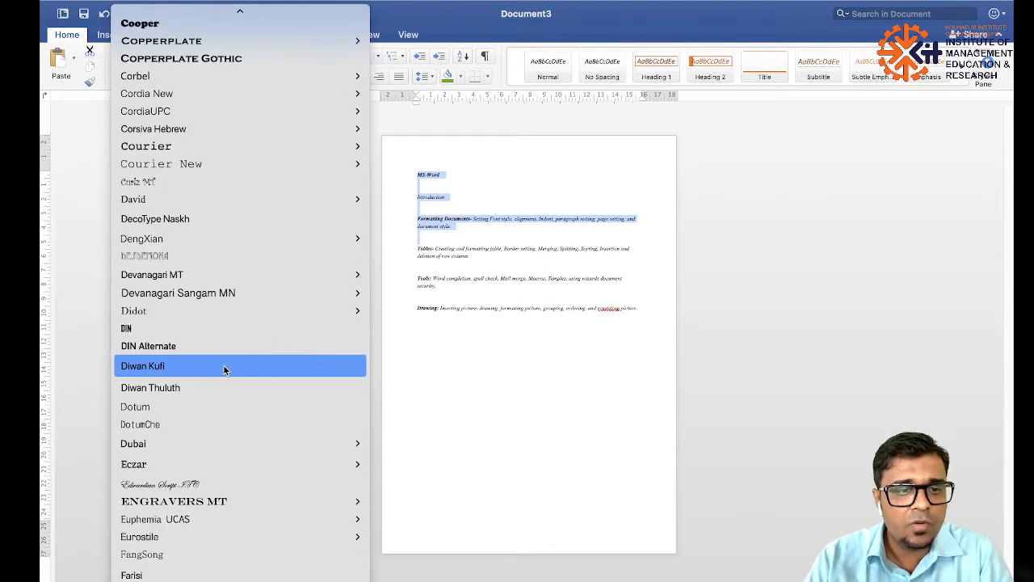
pyautogui.scroll(-15, 224, 376)
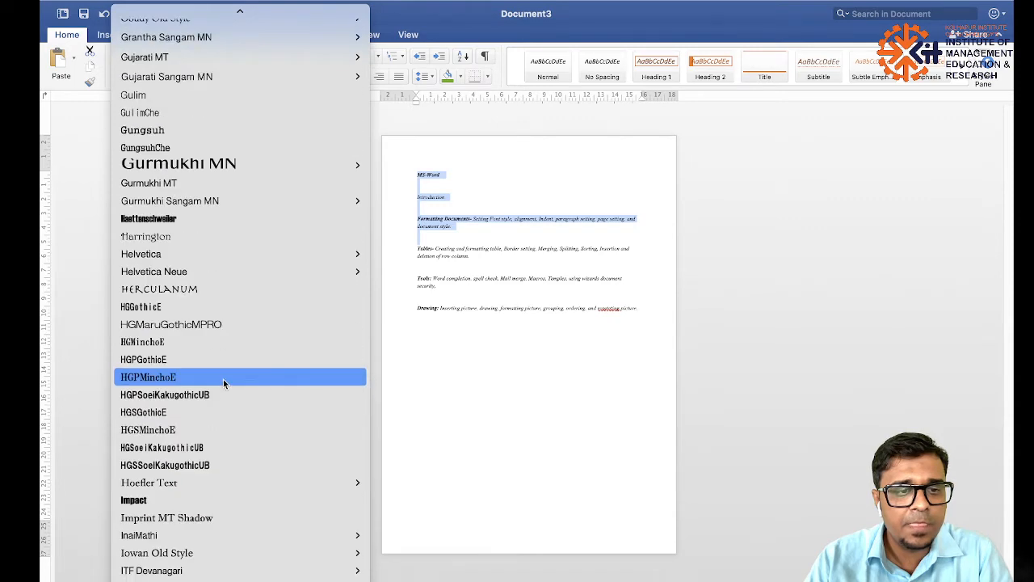
pyautogui.scroll(-3, 224, 379)
pyautogui.click(215, 416)
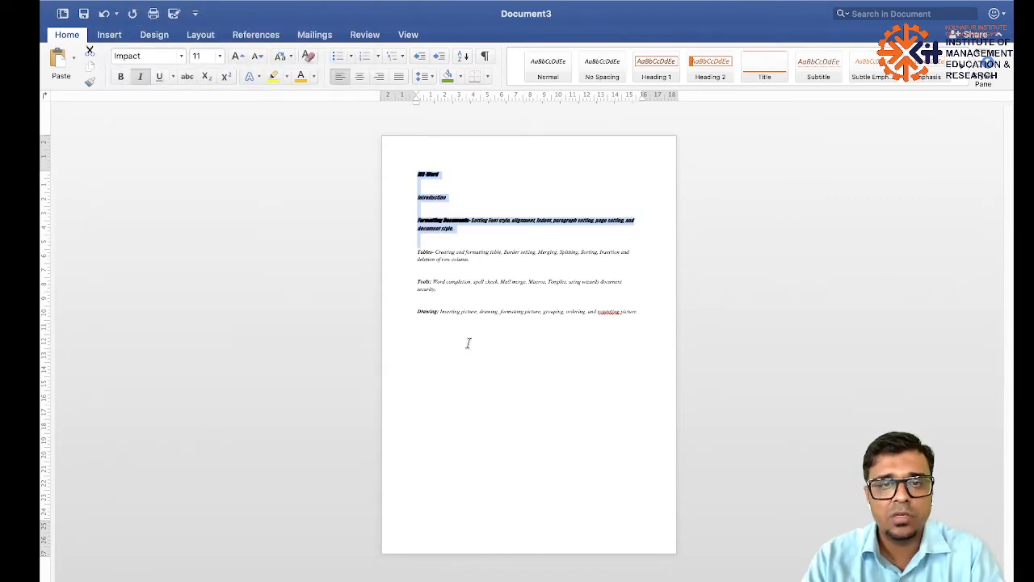
pyautogui.scroll(5, 574, 318)
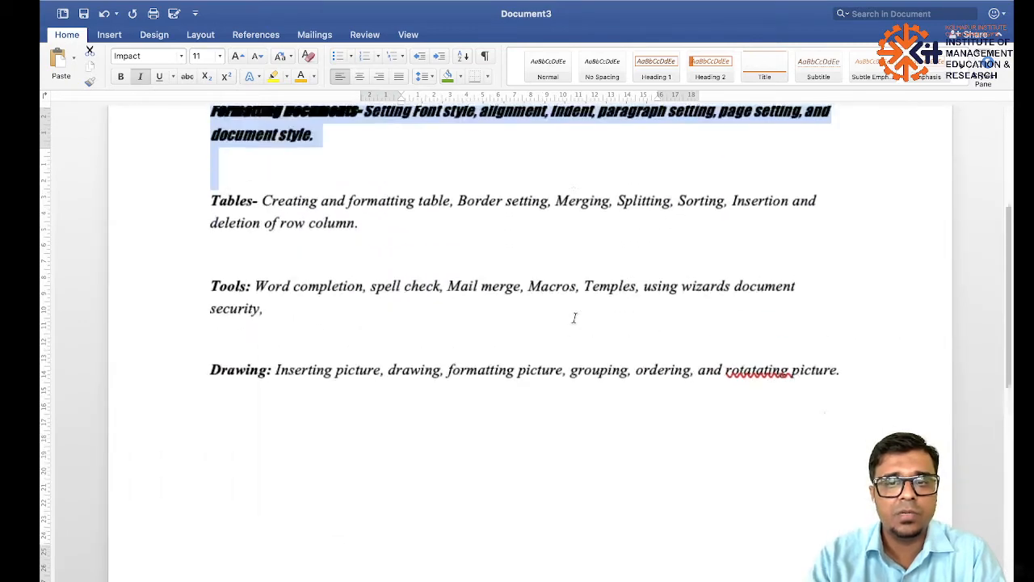
# Remove the italic formatting from the MS-Word, Introduction and Formatting Documents paragraphs.
pyautogui.scroll(5, 574, 317)
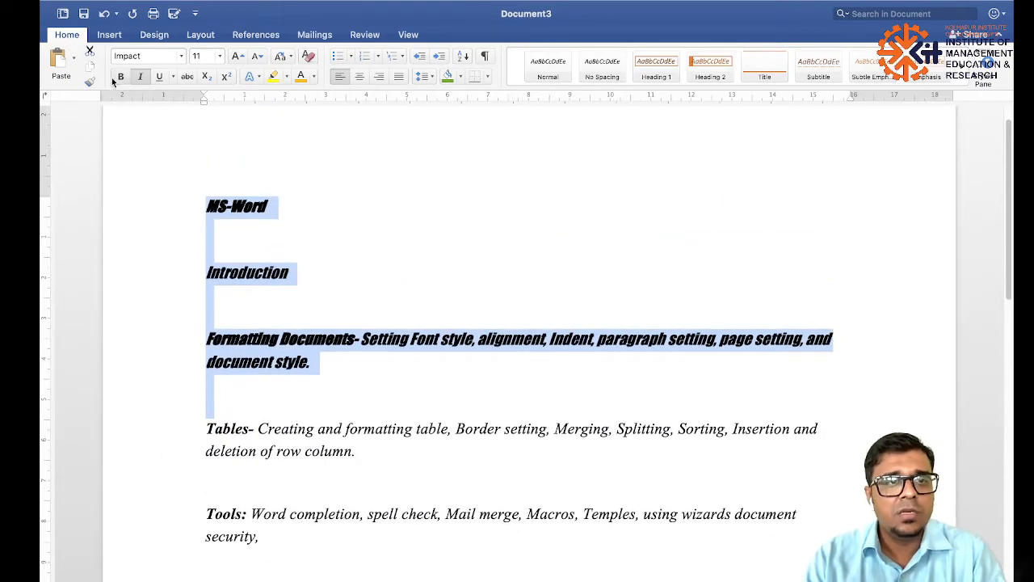
pyautogui.click(144, 78)
pyautogui.click(452, 261)
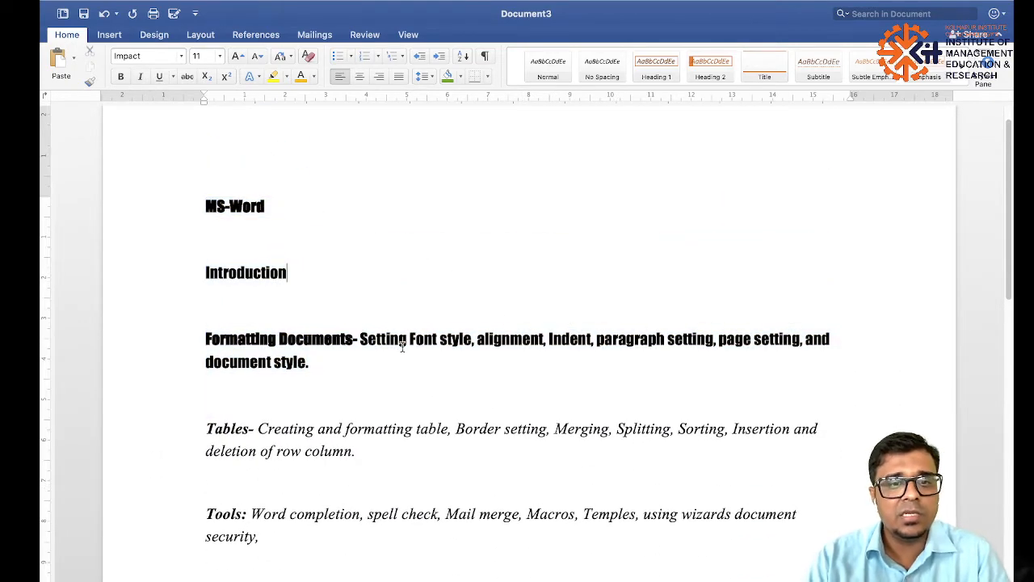
# Change the font of the MS-Word, Introduction and Formatting Documents paragraphs to Copperplate.
pyautogui.moveTo(337, 364); pyautogui.dragTo(206, 202)
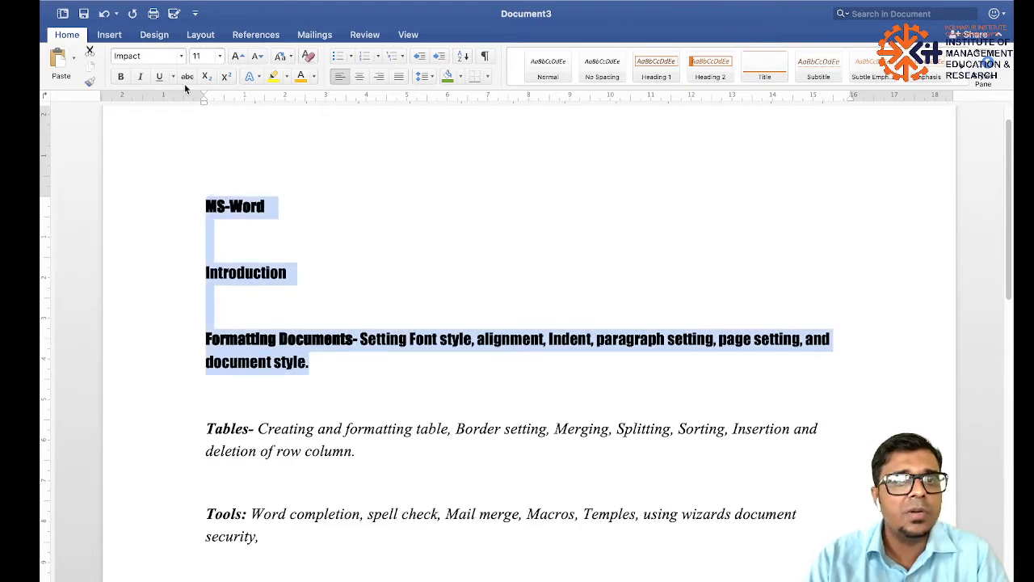
pyautogui.click(181, 56)
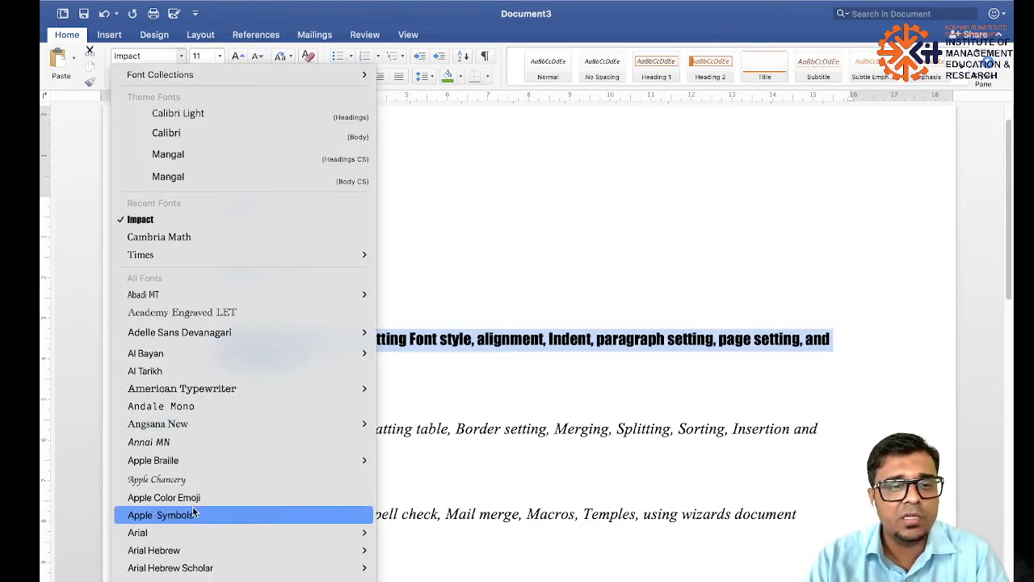
pyautogui.scroll(-15, 194, 512)
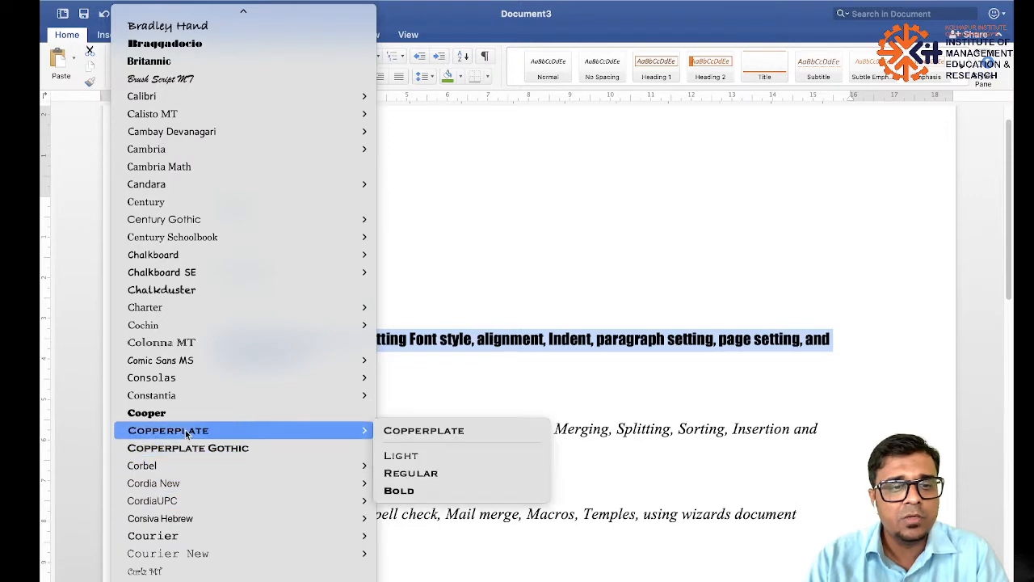
pyautogui.click(185, 433)
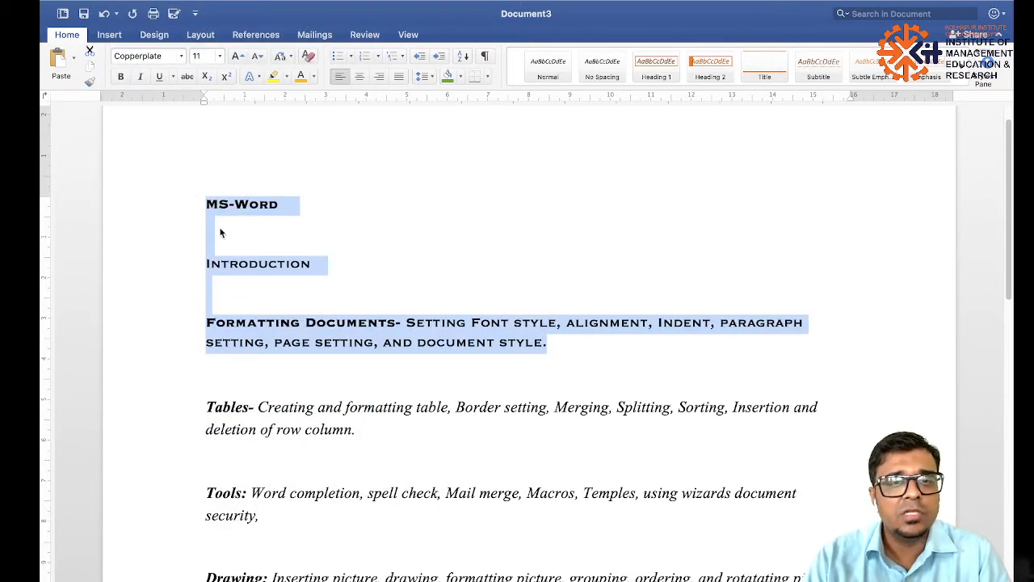
pyautogui.click(317, 263)
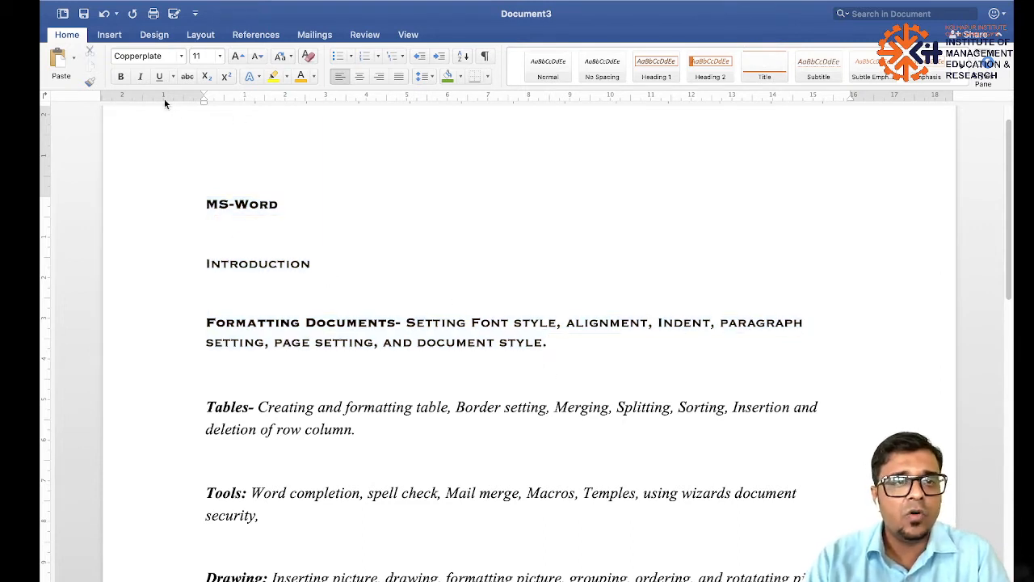
# Remove the bold formatting from the MS-Word heading.
pyautogui.moveTo(315, 263); pyautogui.dragTo(206, 264)
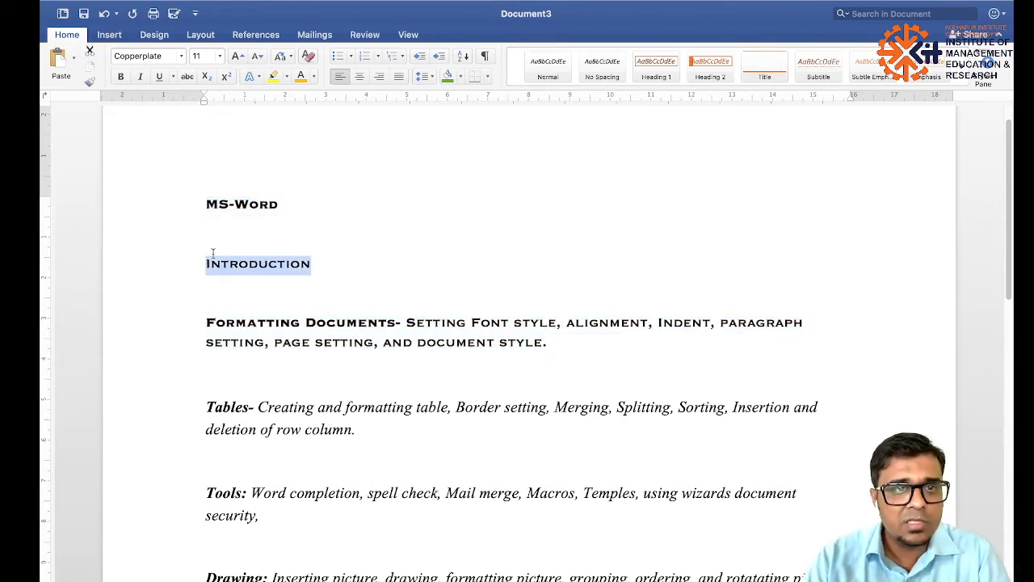
pyautogui.moveTo(281, 205); pyautogui.dragTo(181, 202)
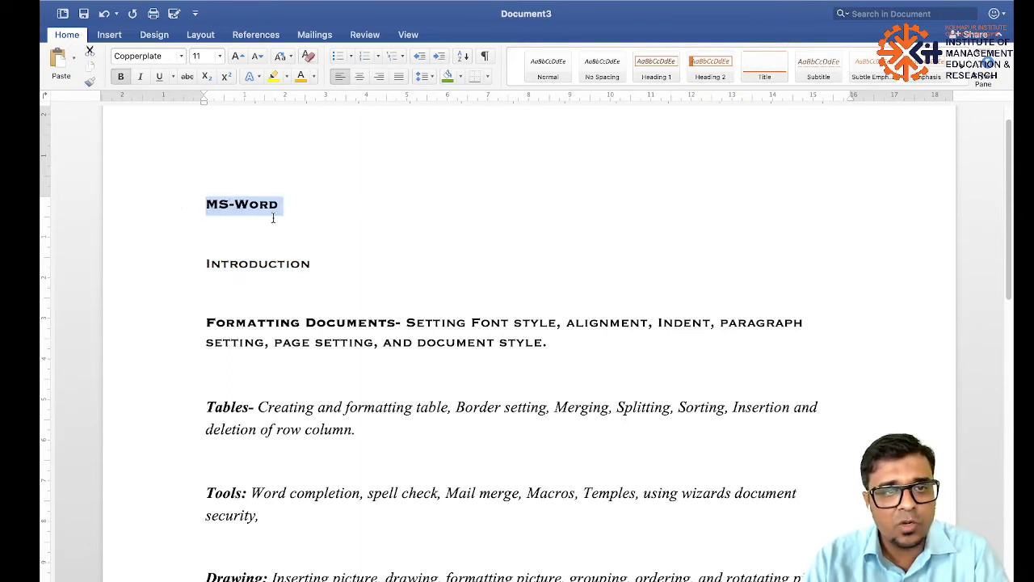
pyautogui.click(121, 78)
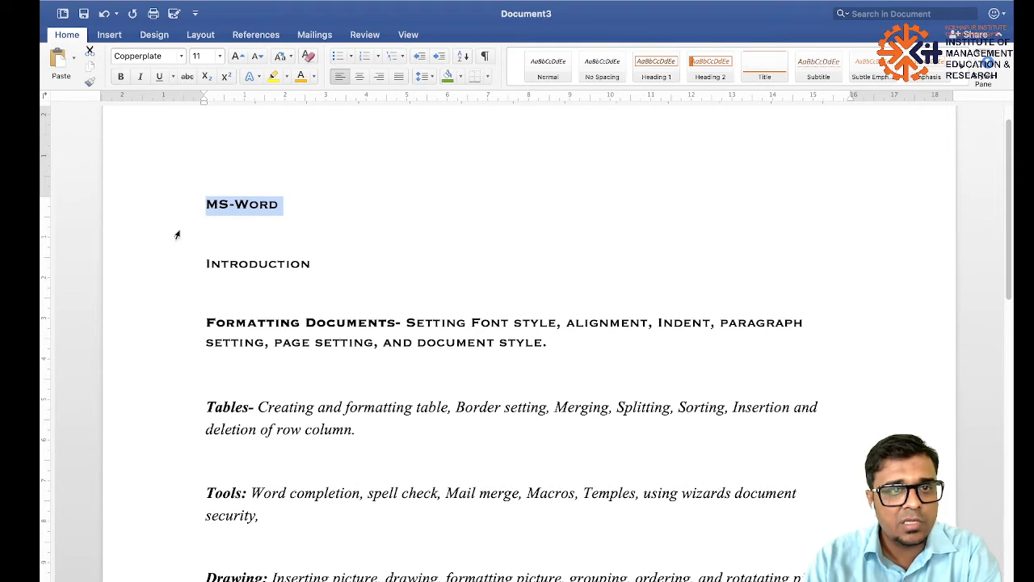
# Make the Introduction heading bold, and switch italics on and off again for it.
pyautogui.moveTo(207, 264); pyautogui.dragTo(338, 275)
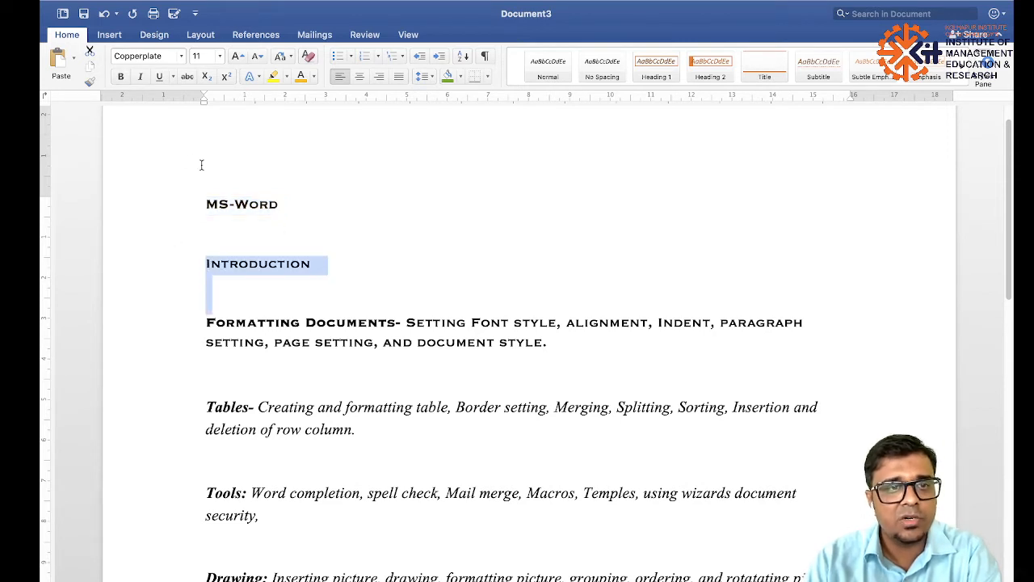
pyautogui.click(119, 78)
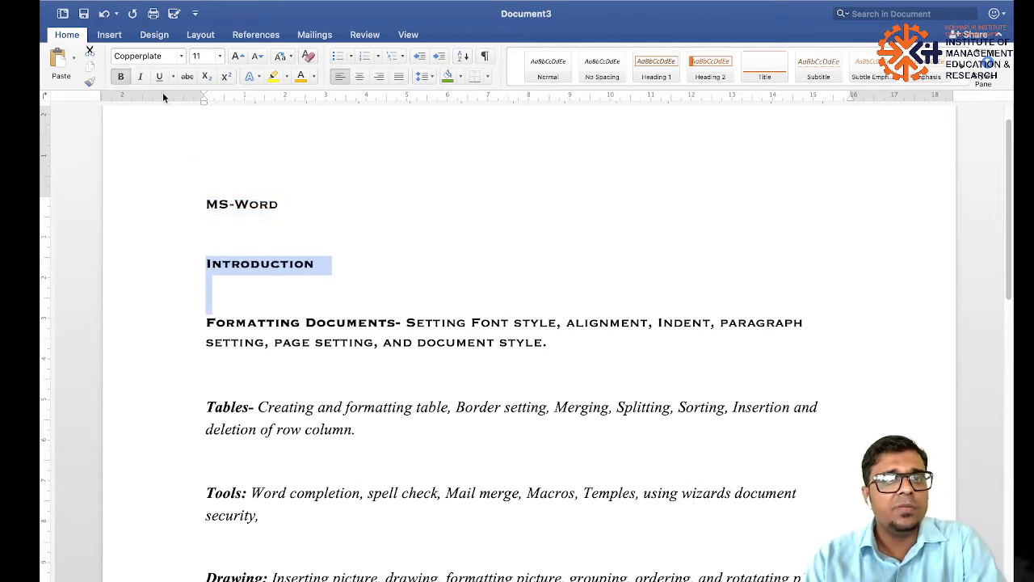
pyautogui.click(139, 77)
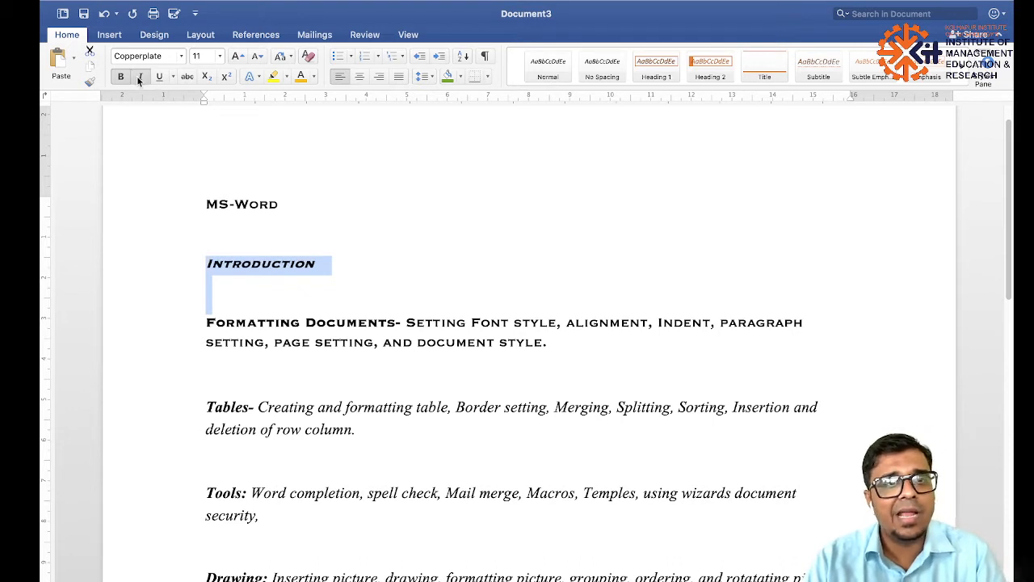
pyautogui.click(139, 77)
# Underline the MS-Word heading and set its underline style to the thick solid line.
pyautogui.moveTo(307, 202); pyautogui.dragTo(180, 185)
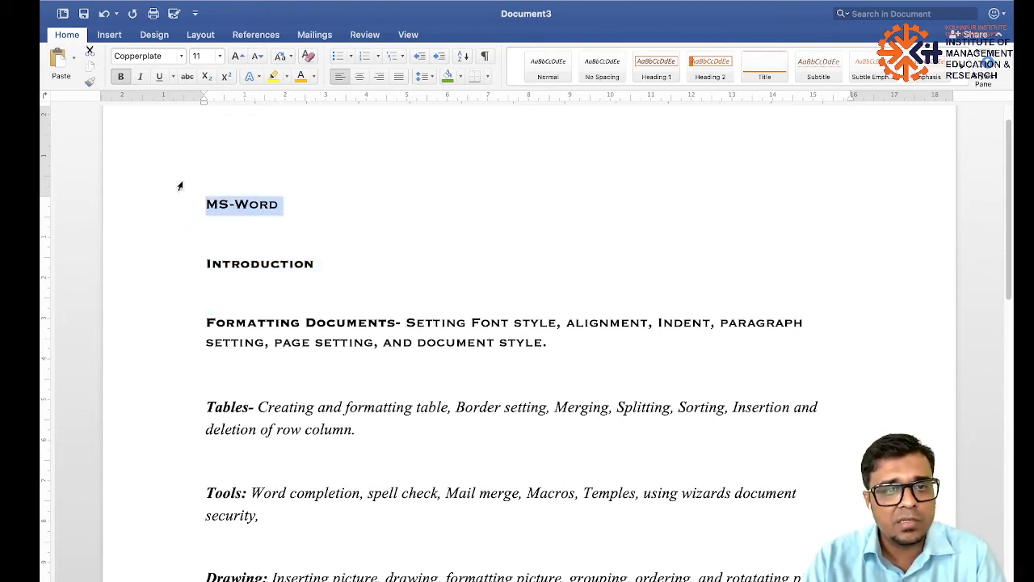
pyautogui.click(159, 78)
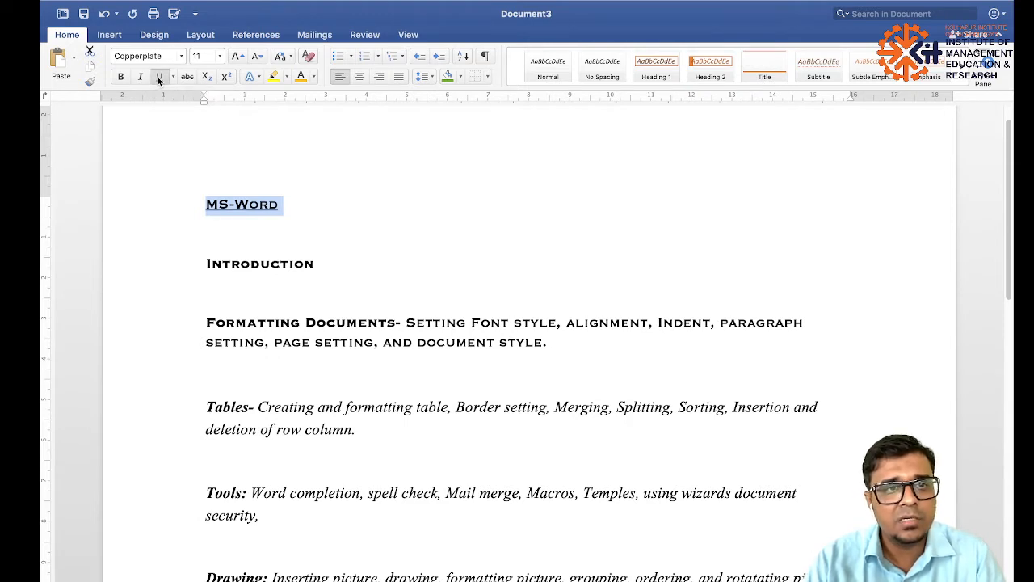
pyautogui.click(173, 77)
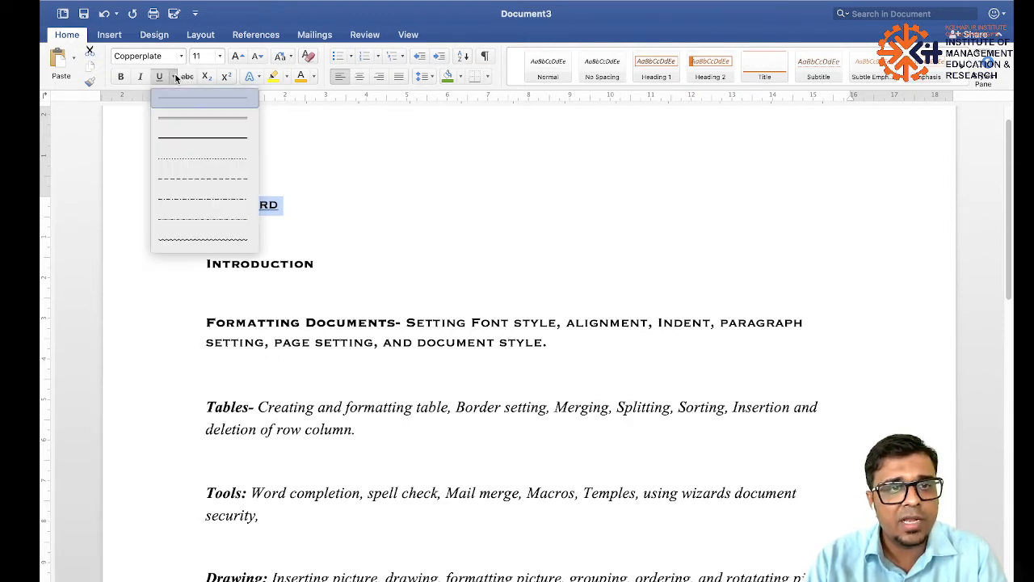
pyautogui.click(185, 145)
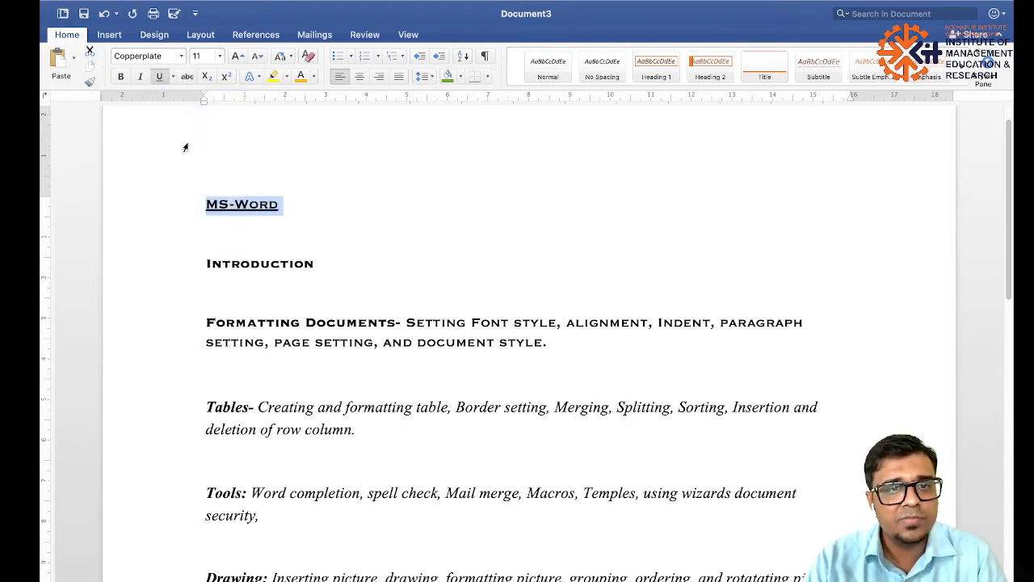
# Format the MS-Word heading as subscript and switch it to superscript.
pyautogui.click(206, 78)
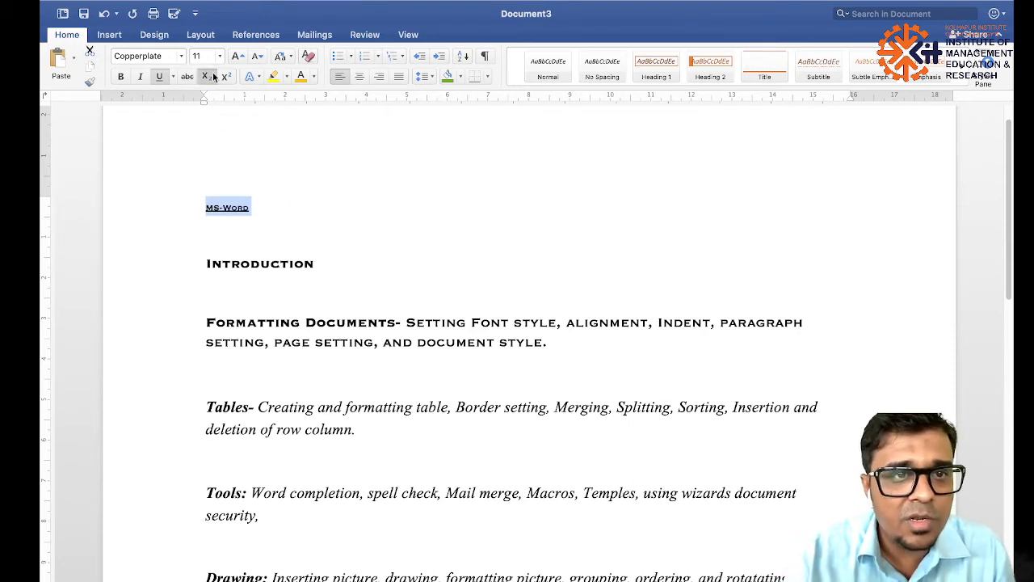
pyautogui.click(225, 78)
pyautogui.click(226, 79)
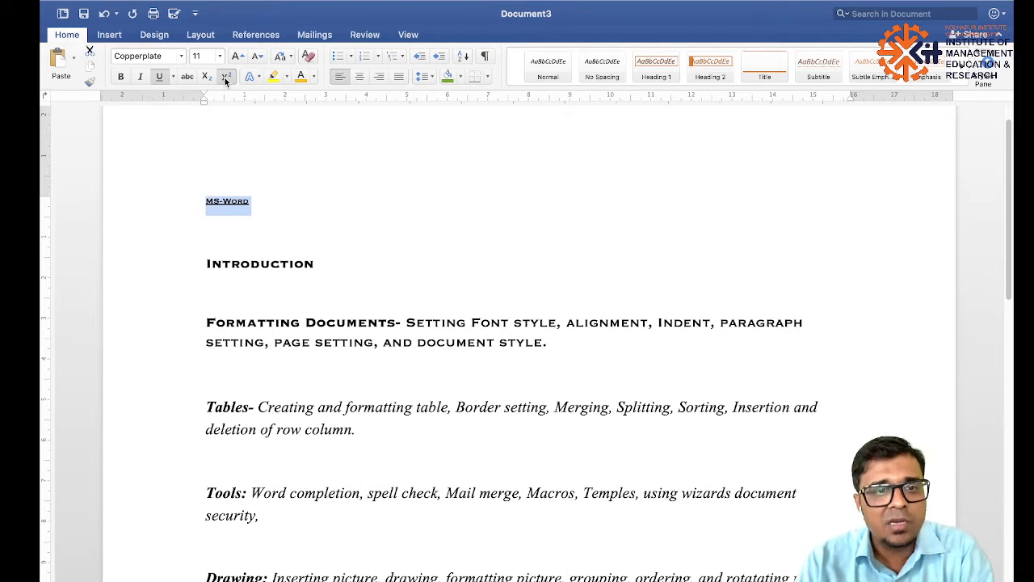
# Move the word Introduction in front of MS-Word on the same line, and switch MS-Word to subscript and back to normal text.
pyautogui.click(319, 267)
pyautogui.moveTo(314, 264); pyautogui.dragTo(195, 210)
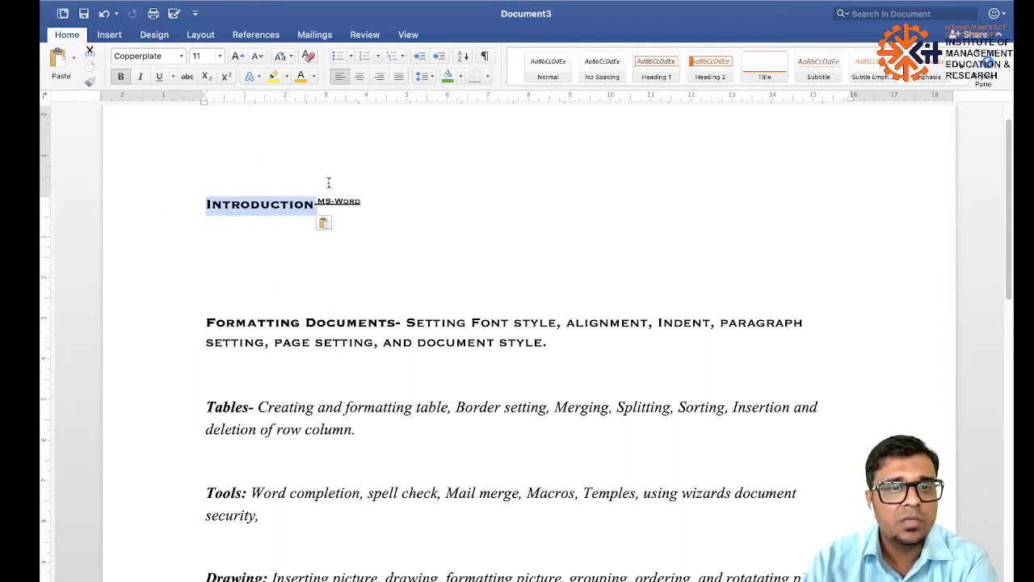
pyautogui.moveTo(363, 202); pyautogui.dragTo(316, 198)
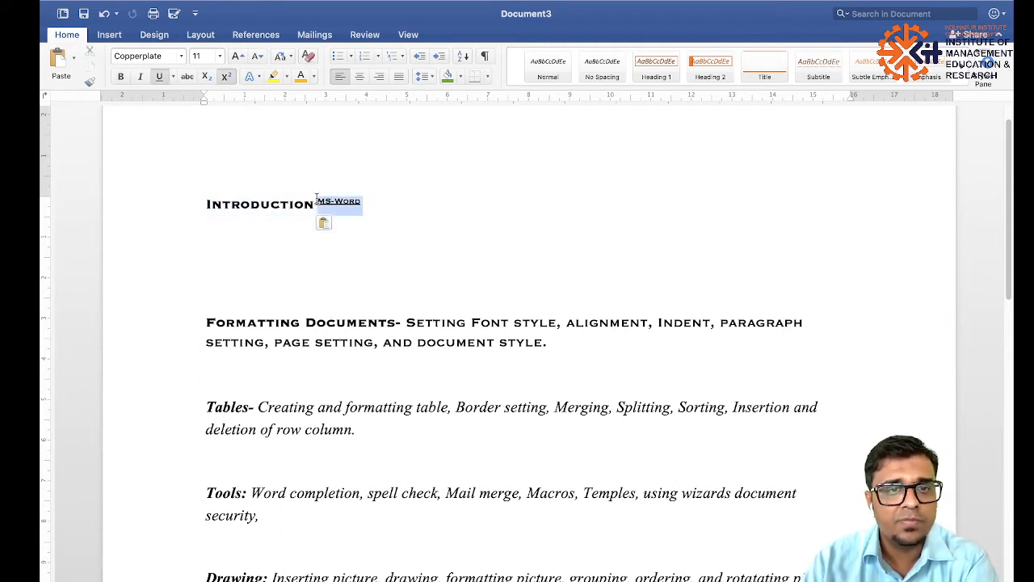
pyautogui.click(207, 76)
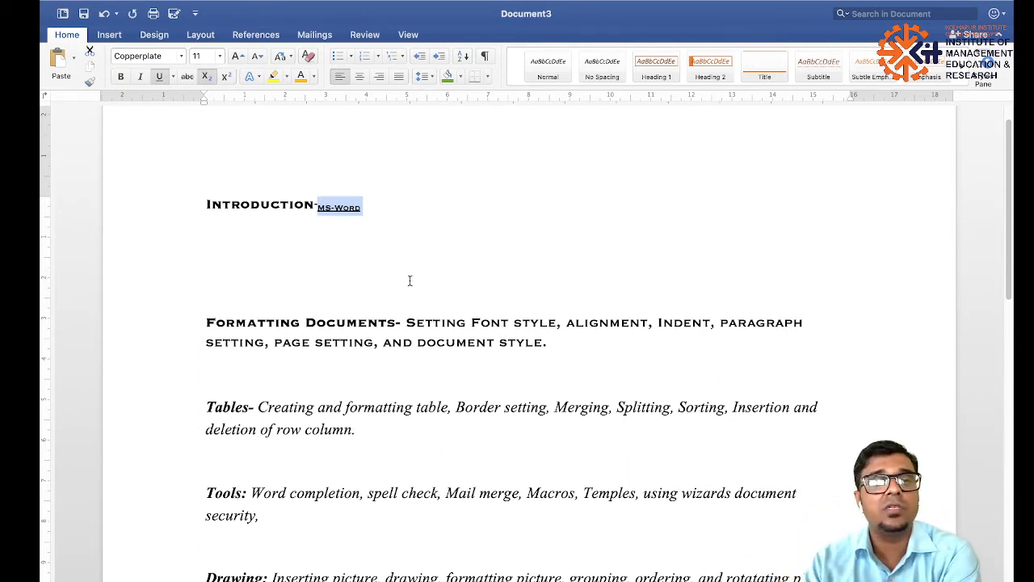
pyautogui.click(207, 77)
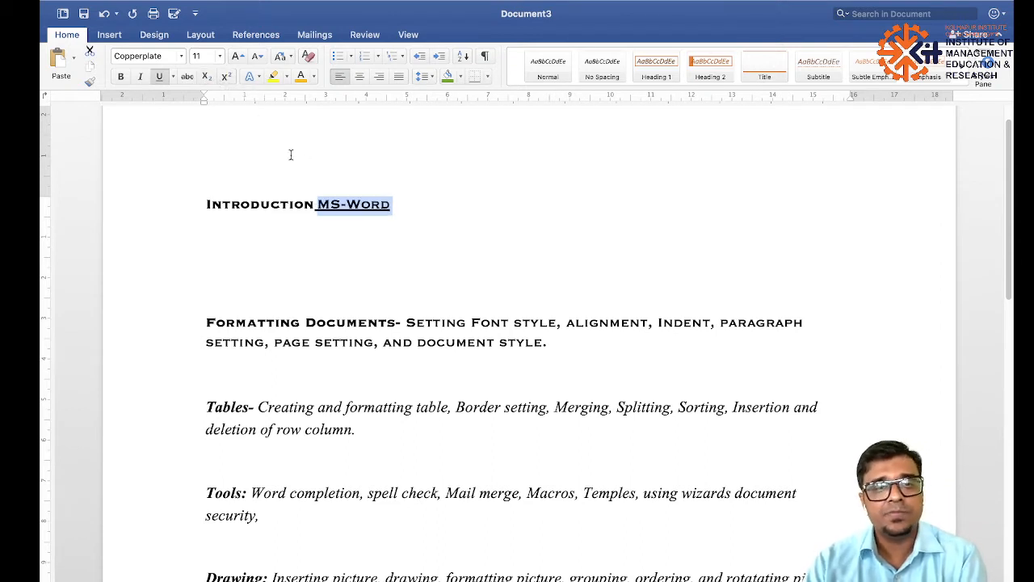
# Undo the move of Introduction and the subscript and superscript changes on MS-Word.
pyautogui.press('super+z')
pyautogui.press('super+z')
pyautogui.press('super+z')
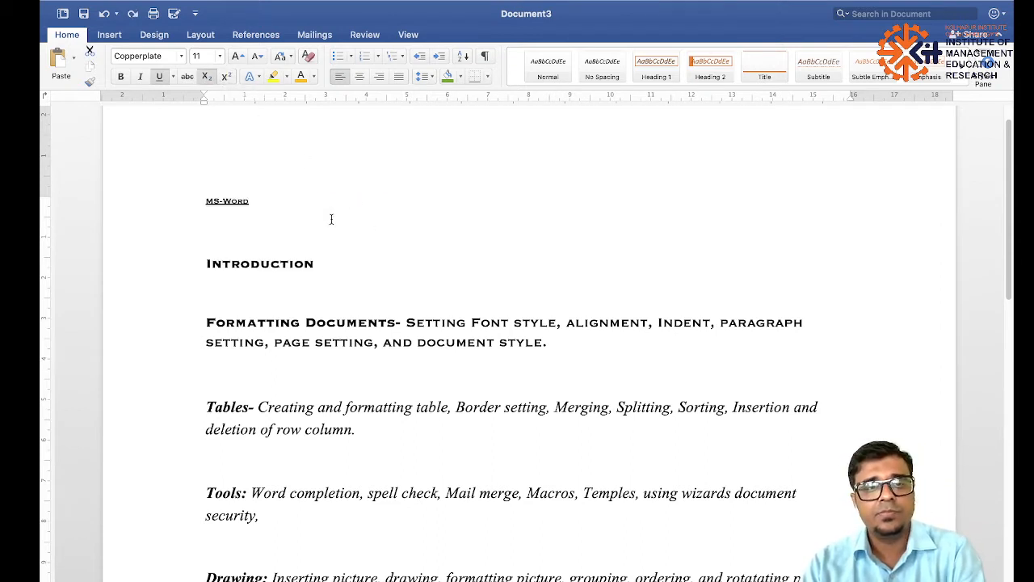
pyautogui.click(341, 221)
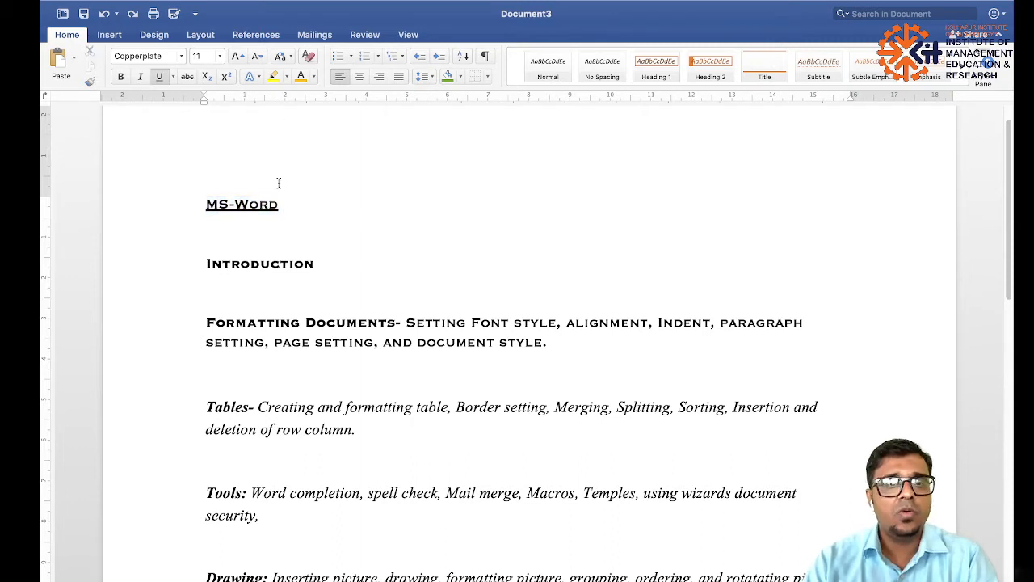
# Apply the blue fill text effect from the first row of presets to the MS-Word heading.
pyautogui.moveTo(283, 203); pyautogui.dragTo(192, 203)
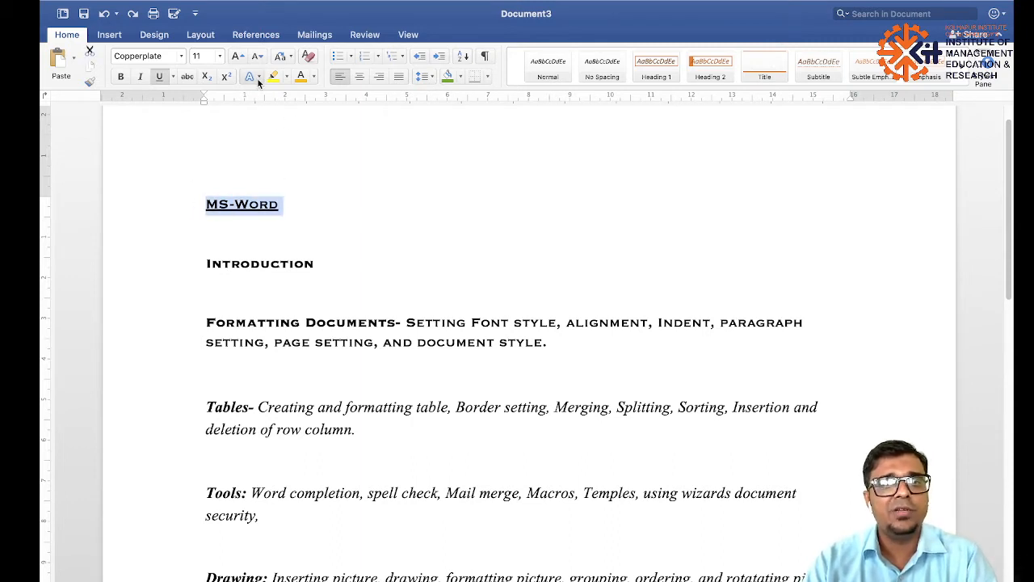
pyautogui.click(259, 77)
pyautogui.click(302, 108)
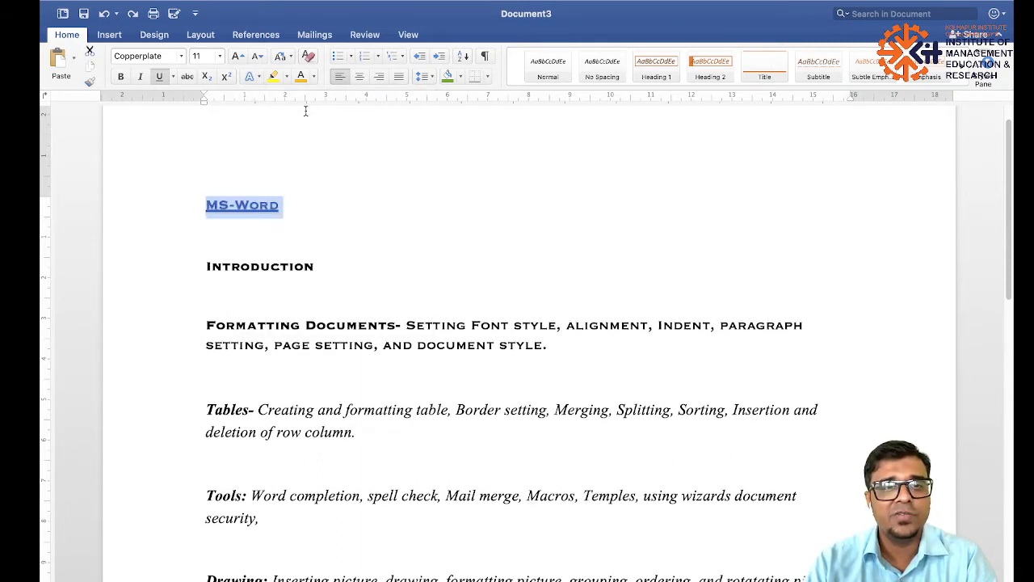
pyautogui.click(351, 202)
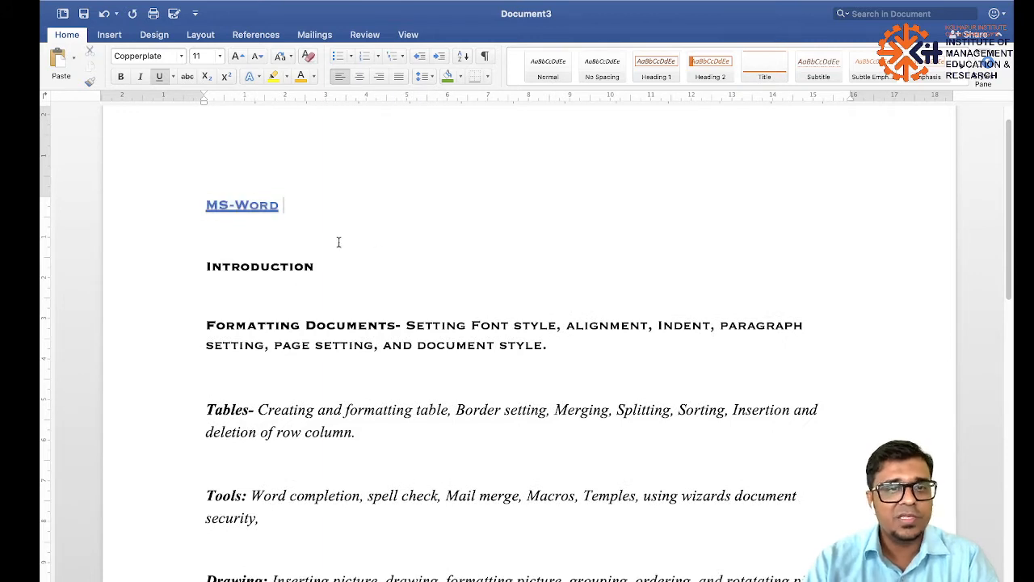
# Apply the text effect preset with white fill and orange outline to the MS-Word heading.
pyautogui.click(259, 76)
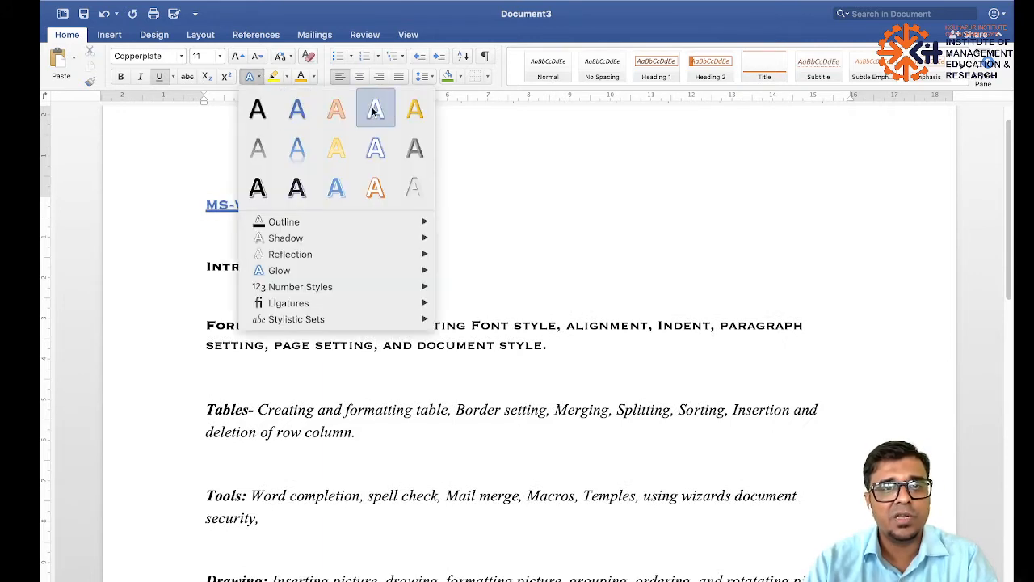
pyautogui.click(376, 187)
pyautogui.moveTo(323, 203); pyautogui.dragTo(202, 193)
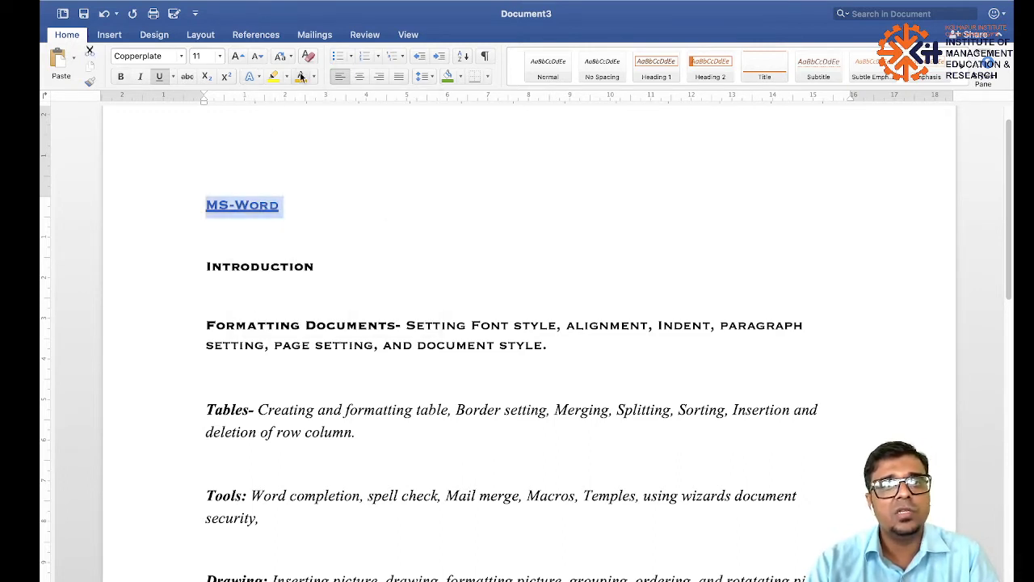
pyautogui.click(252, 75)
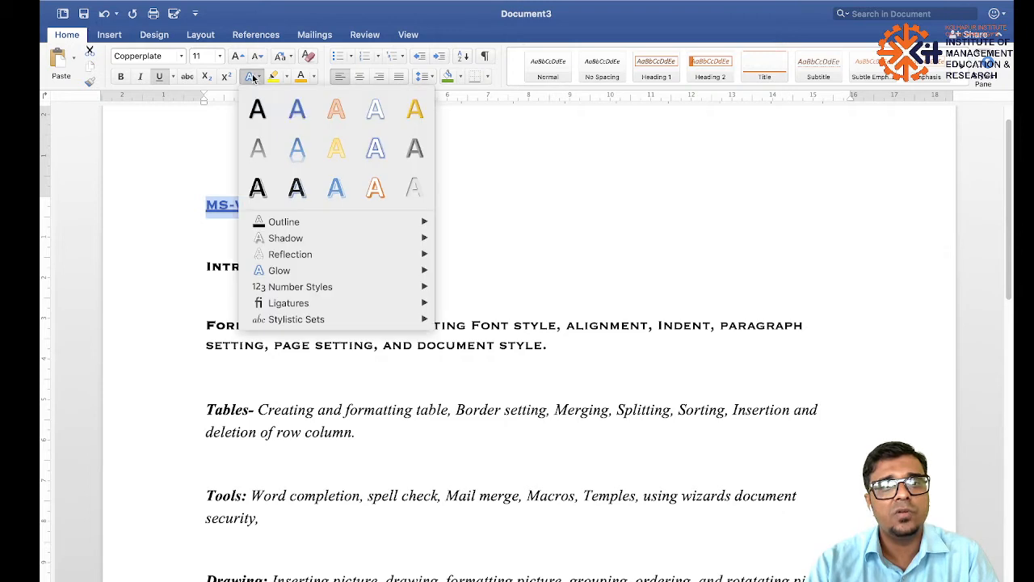
pyautogui.click(377, 187)
pyautogui.click(374, 231)
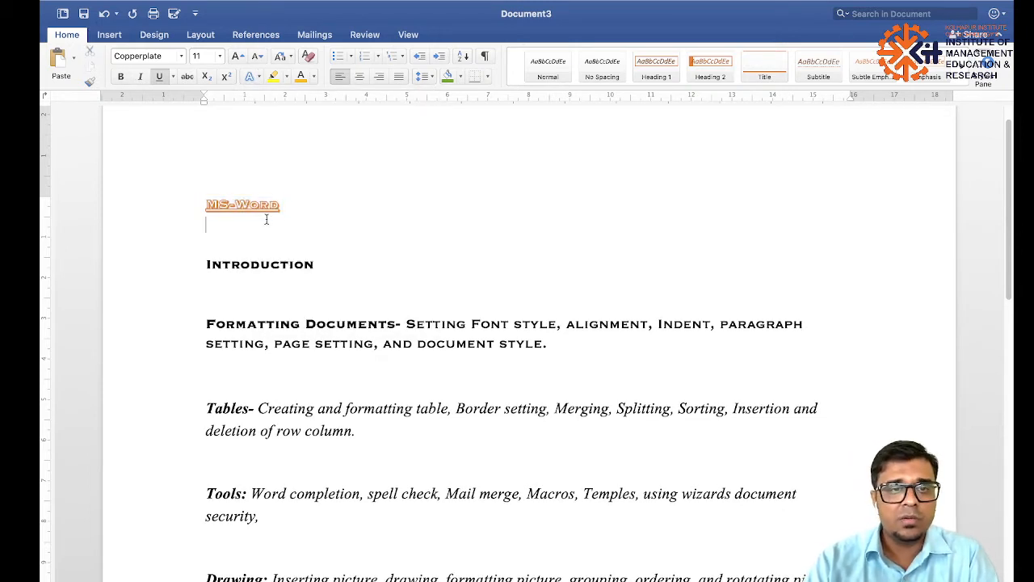
# Color the Introduction heading white, gray and finally the standard yellow.
pyautogui.scroll(-1, 267, 219)
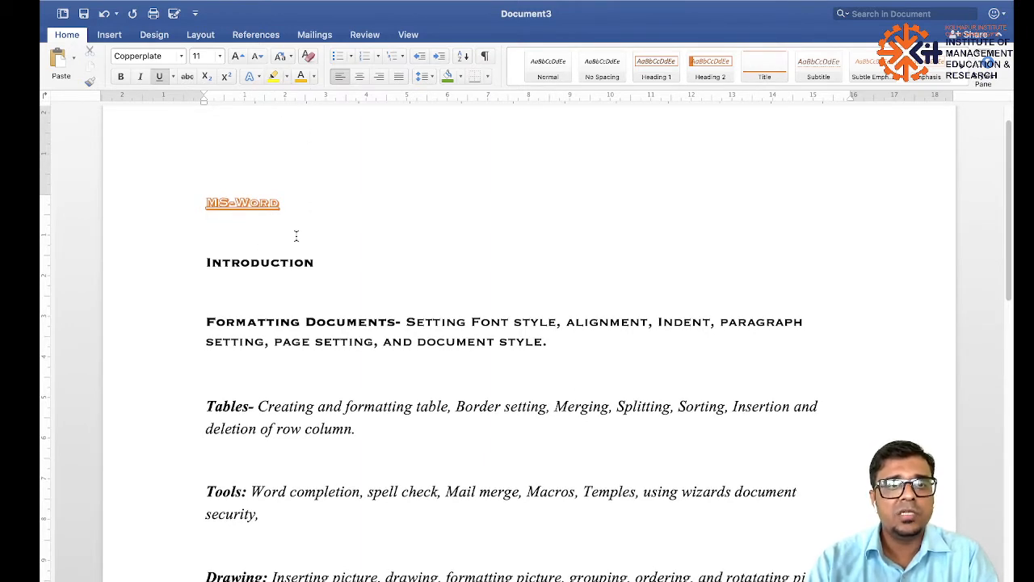
pyautogui.moveTo(323, 261); pyautogui.dragTo(204, 266)
pyautogui.click(314, 76)
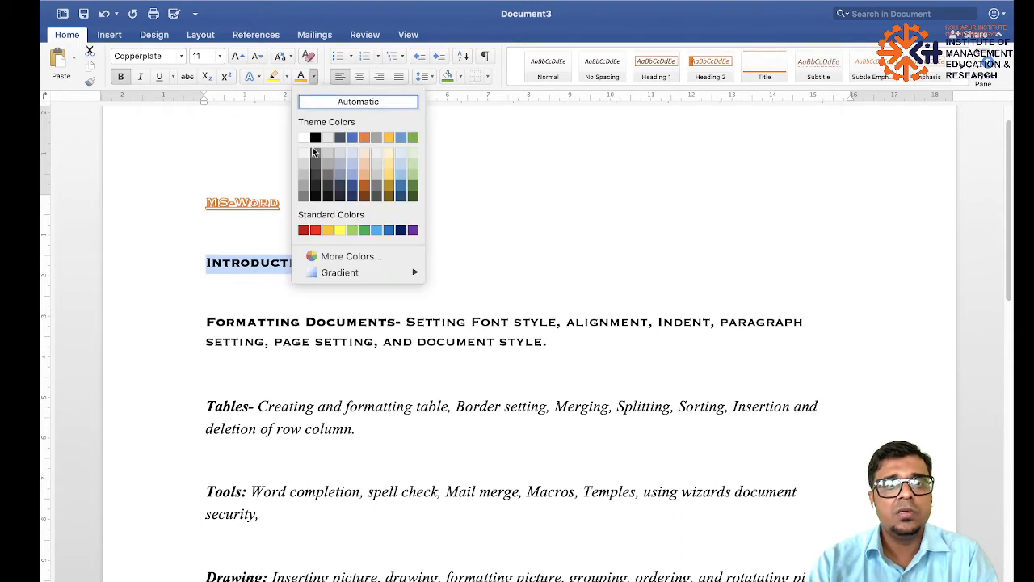
pyautogui.click(306, 139)
pyautogui.click(313, 76)
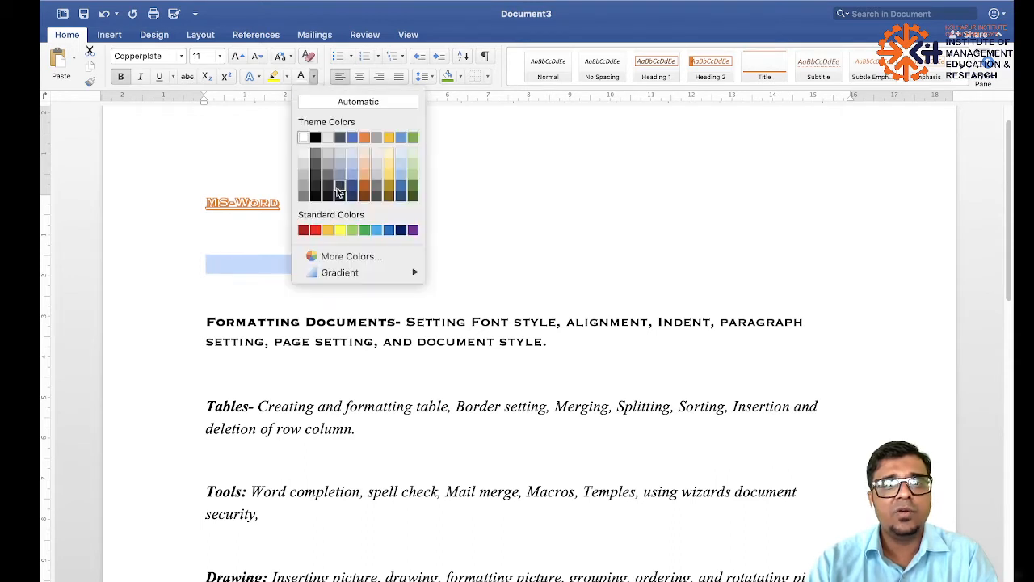
pyautogui.click(326, 170)
pyautogui.click(314, 76)
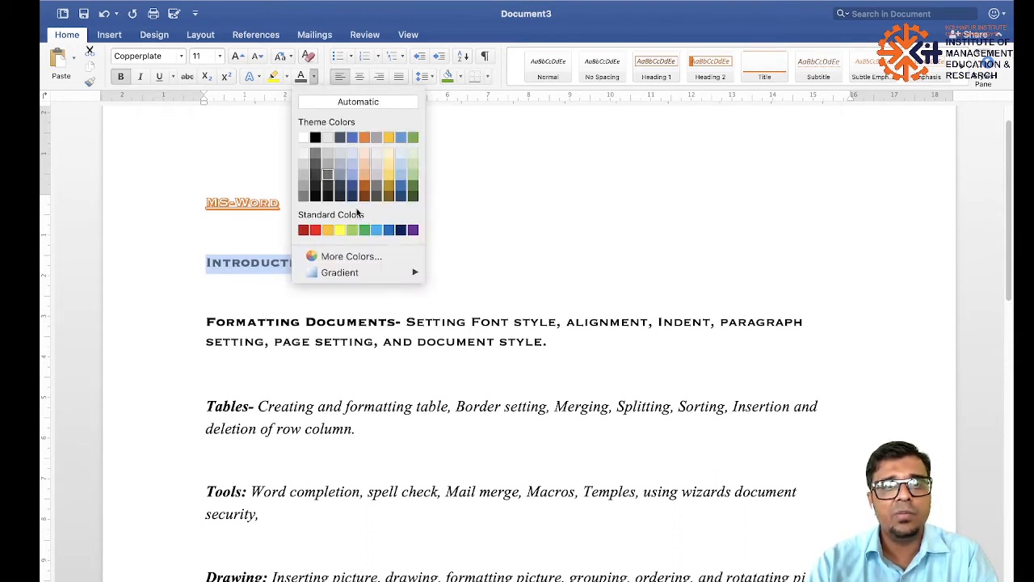
pyautogui.click(340, 229)
pyautogui.click(312, 281)
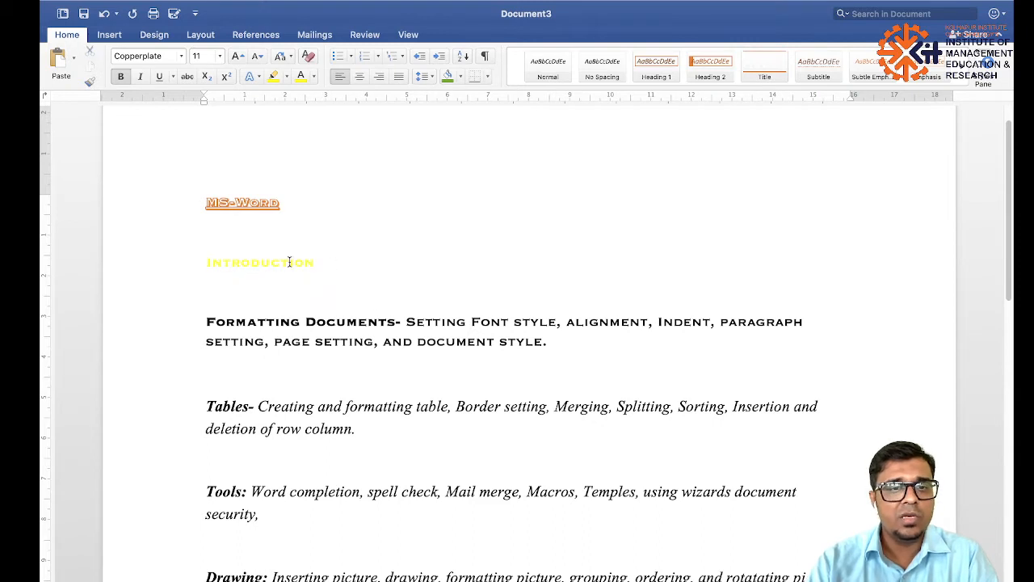
# Change the Introduction heading's font color to black and finally to the standard dark blue.
pyautogui.doubleClick(289, 262)
pyautogui.click(314, 76)
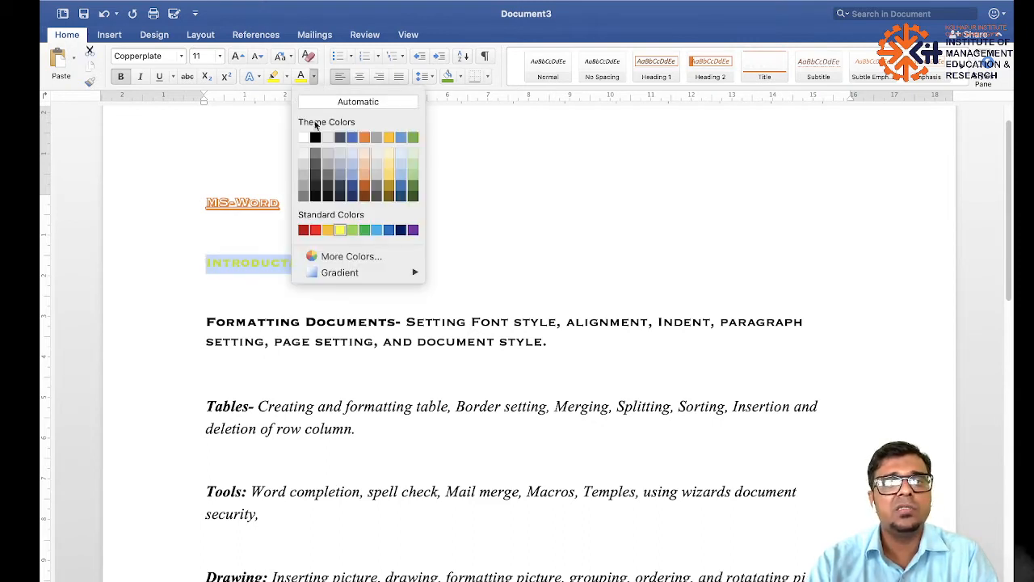
pyautogui.click(315, 138)
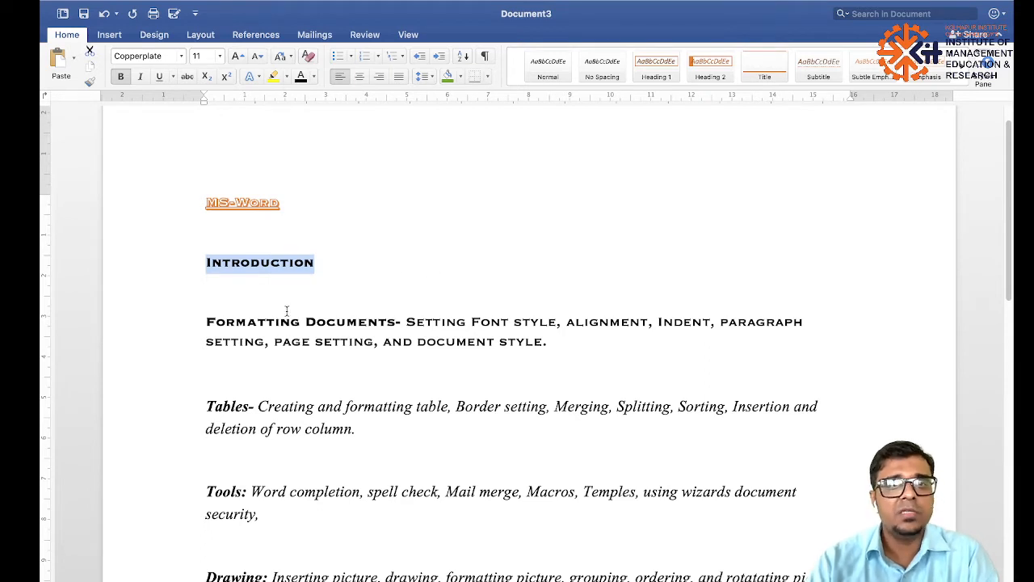
pyautogui.click(314, 76)
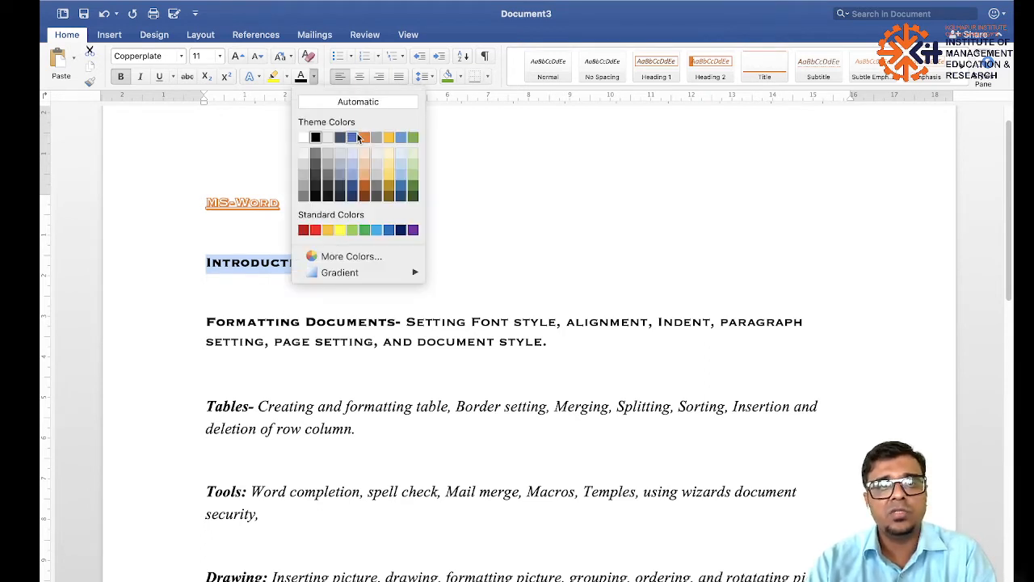
pyautogui.click(400, 229)
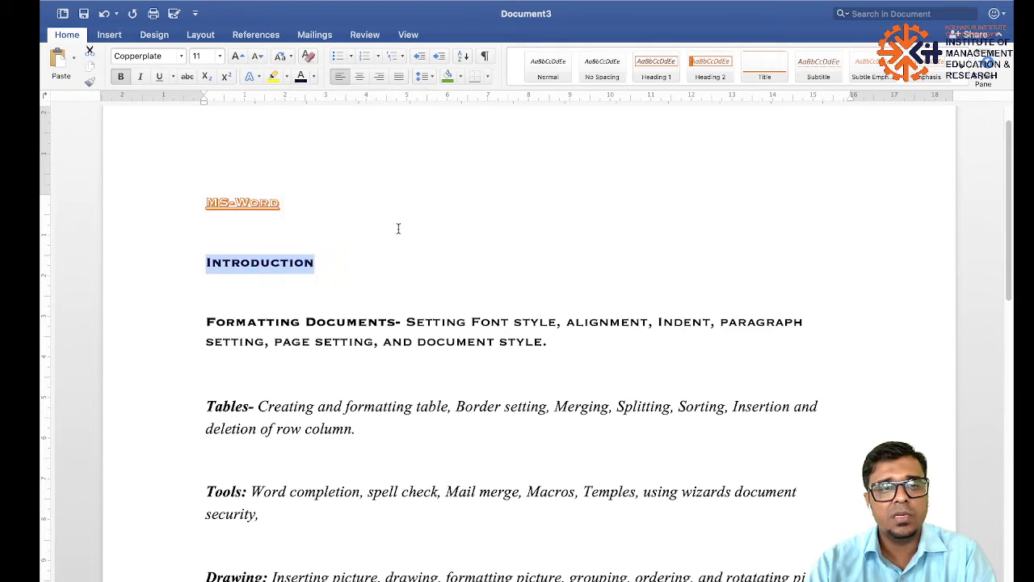
pyautogui.click(353, 286)
# Set the font color of the entire document text to the blue theme color.
pyautogui.press('super+a')
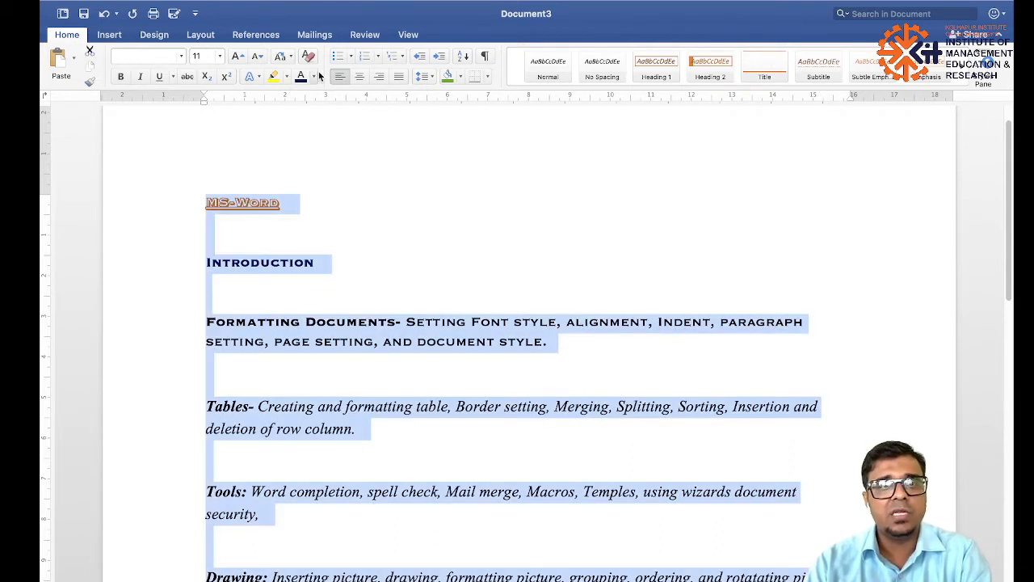
pyautogui.click(313, 76)
pyautogui.click(356, 137)
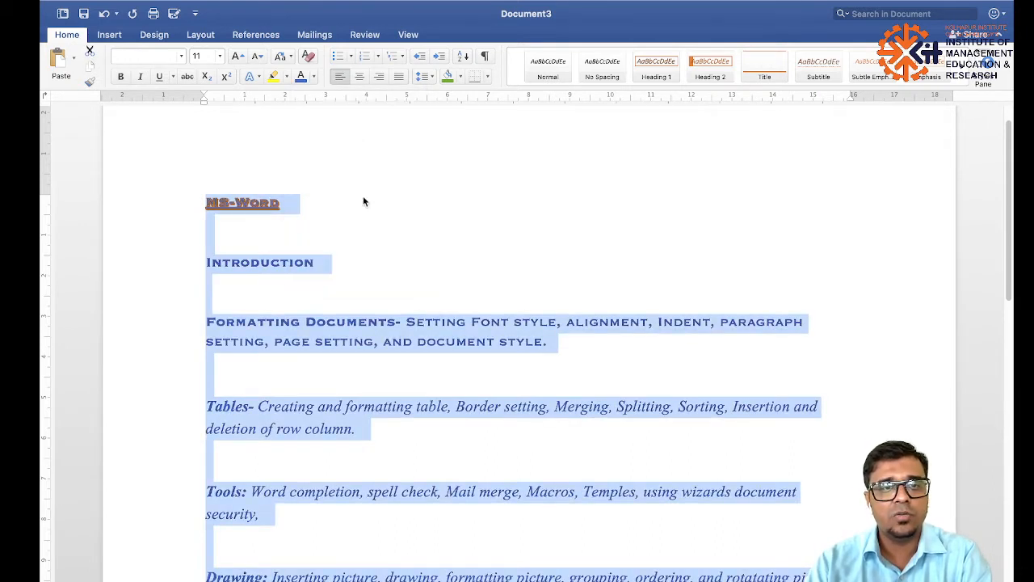
pyautogui.click(376, 238)
# Apply the black fill text effect from the first row of presets to the MS-Word heading.
pyautogui.tripleClick(300, 203)
pyautogui.click(259, 76)
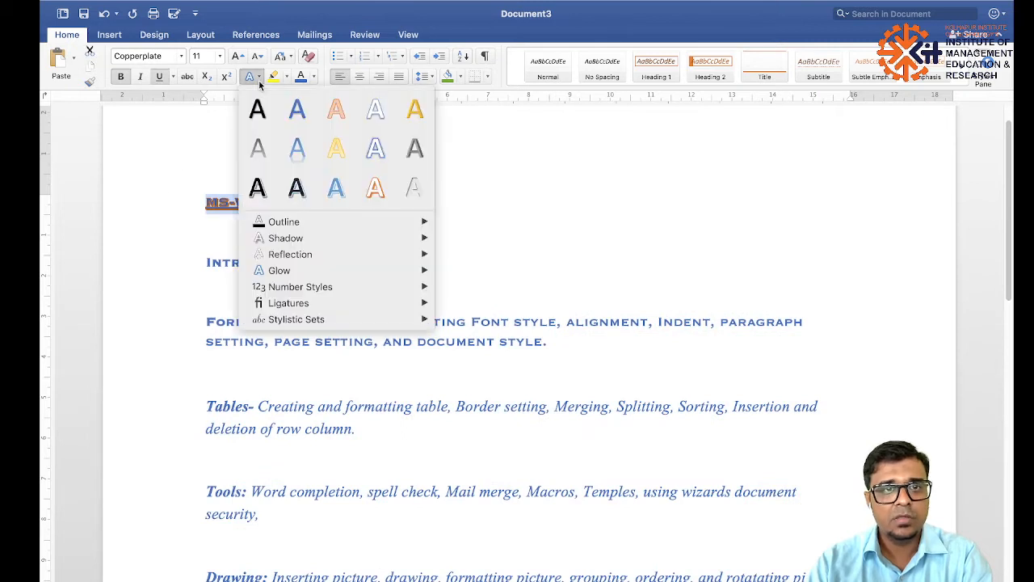
pyautogui.click(259, 109)
pyautogui.click(379, 289)
pyautogui.scroll(1, 379, 289)
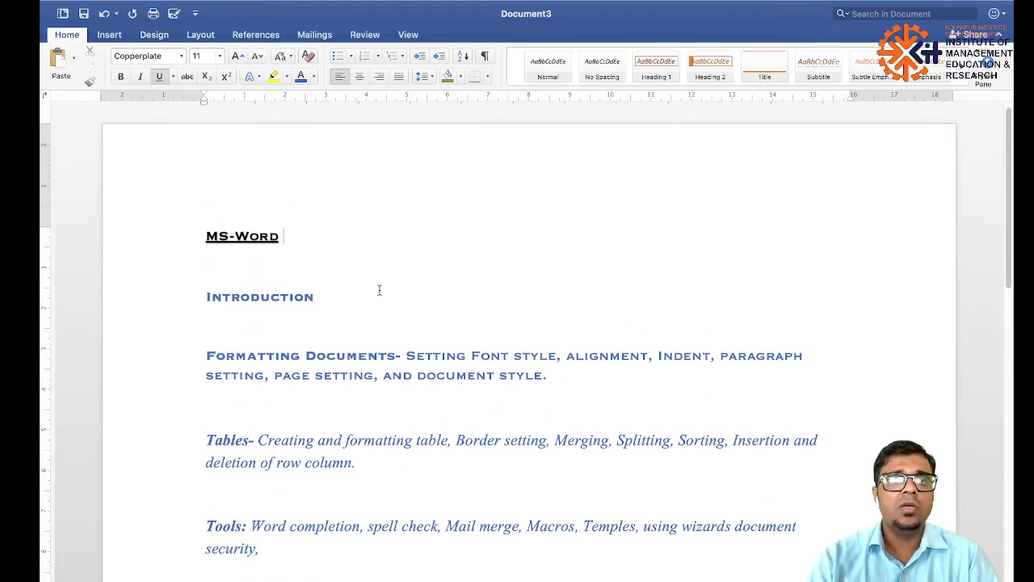
# Increase the Introduction heading's font size in increments up to 18.
pyautogui.click(236, 56)
pyautogui.click(236, 56)
pyautogui.tripleClick(290, 299)
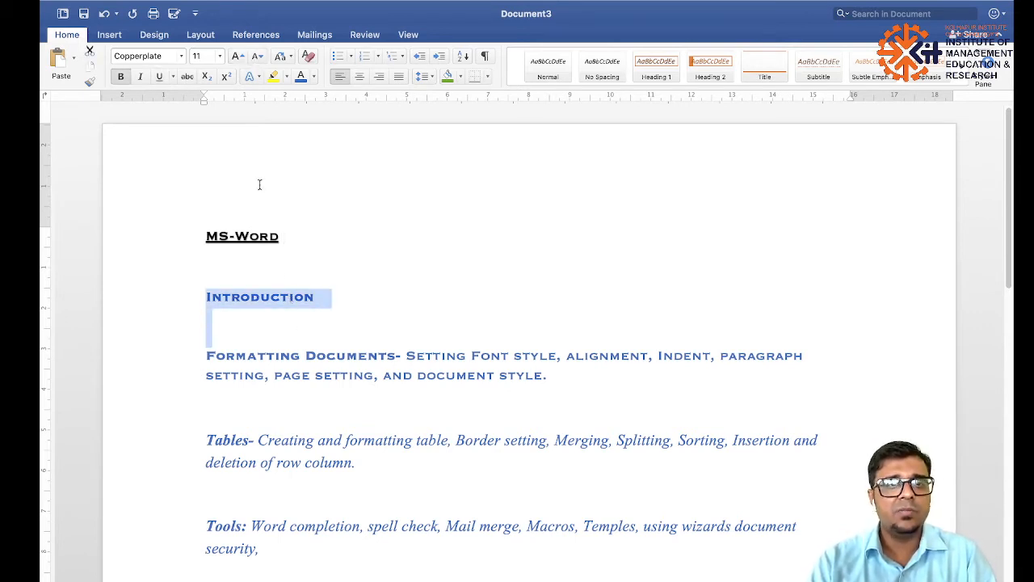
pyautogui.click(238, 56)
pyautogui.click(238, 56)
pyautogui.click(237, 57)
pyautogui.click(237, 57)
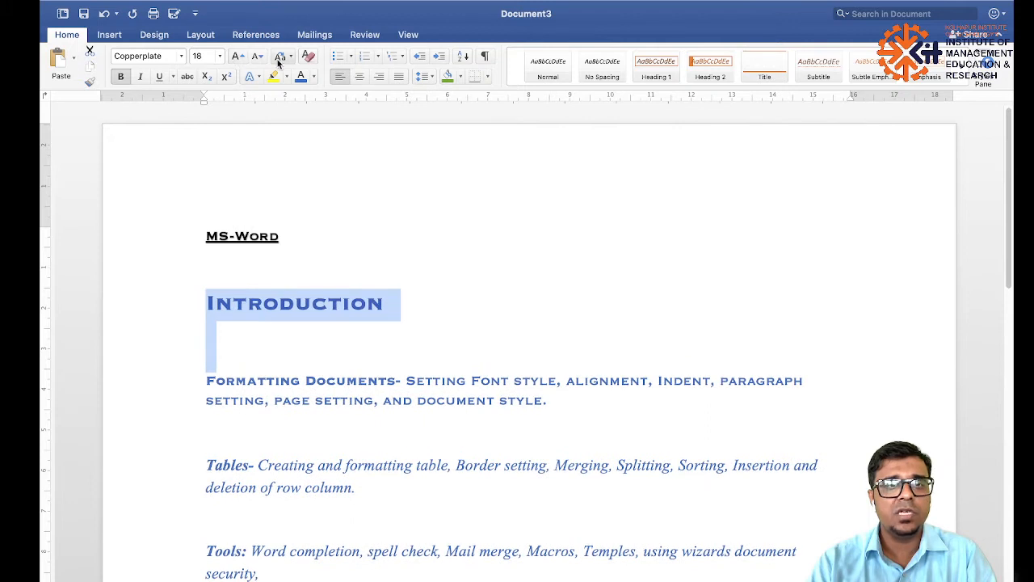
# Shrink the Introduction heading in increments to size 11, and set its font size to 14.
pyautogui.click(257, 58)
pyautogui.click(257, 58)
pyautogui.click(258, 59)
pyautogui.click(257, 58)
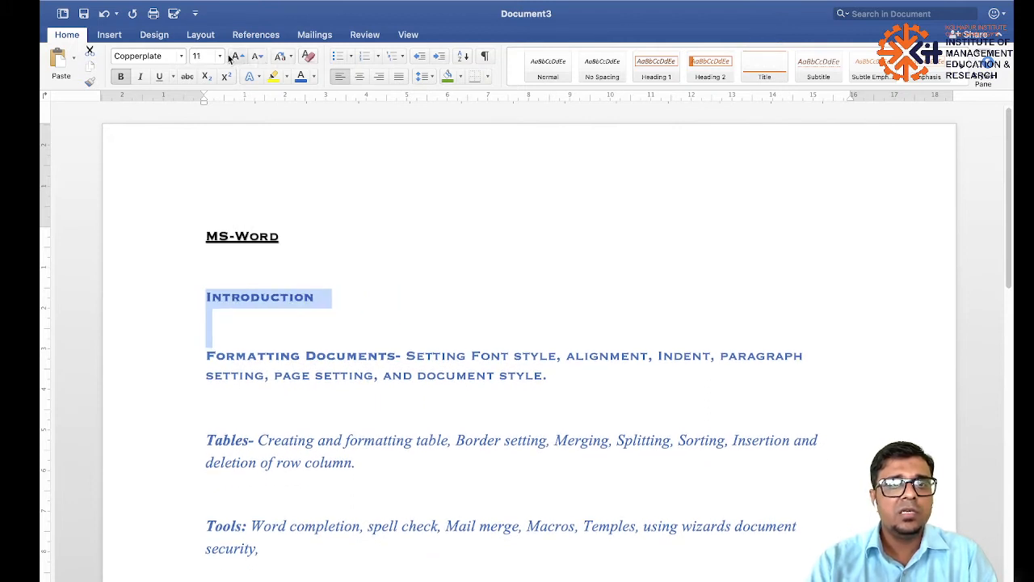
pyautogui.click(221, 56)
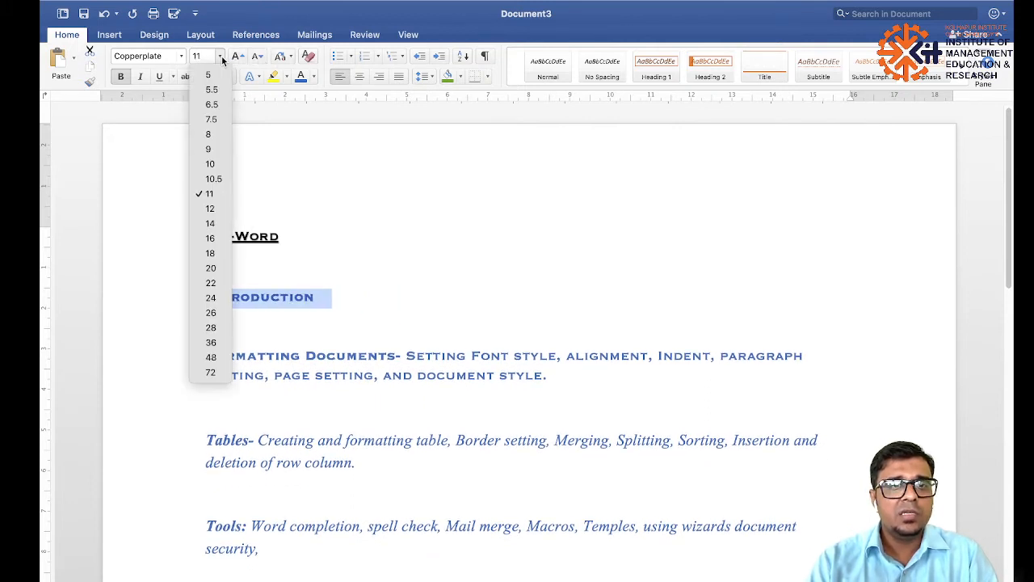
pyautogui.click(209, 224)
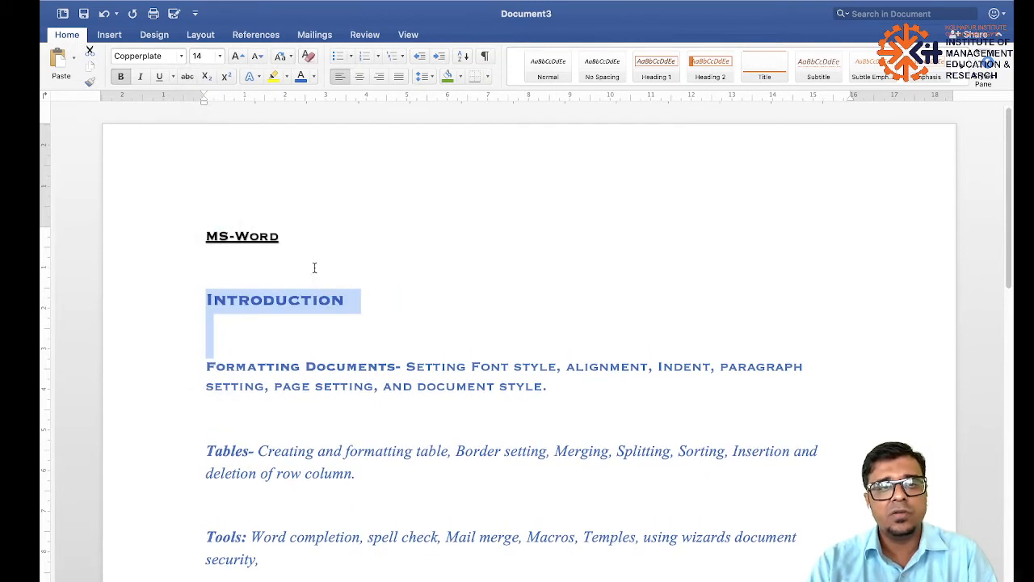
# Change the Introduction heading's case to UPPERCASE, lowercase and finally Capitalize Each Word.
pyautogui.click(293, 57)
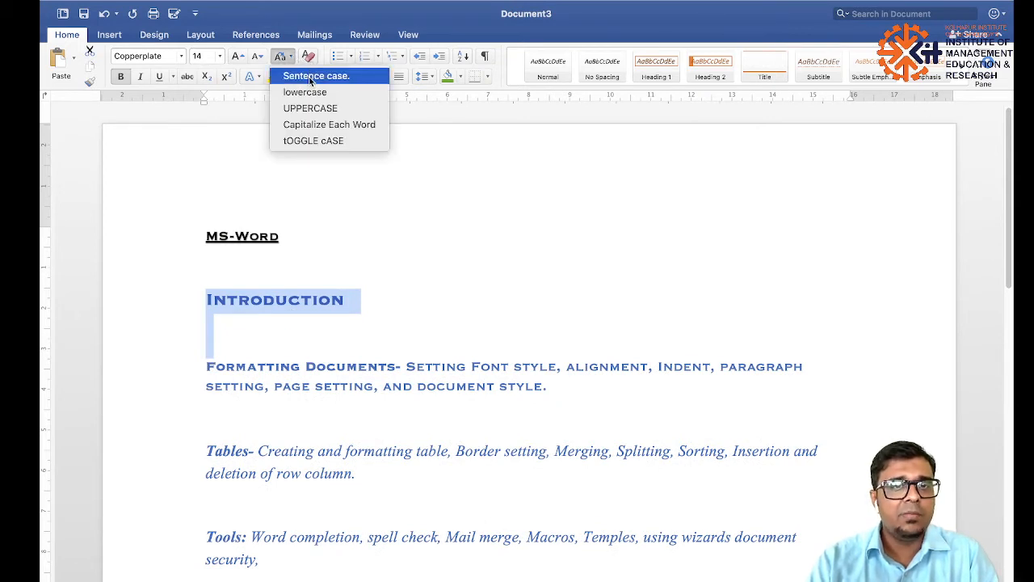
pyautogui.click(310, 107)
pyautogui.click(291, 58)
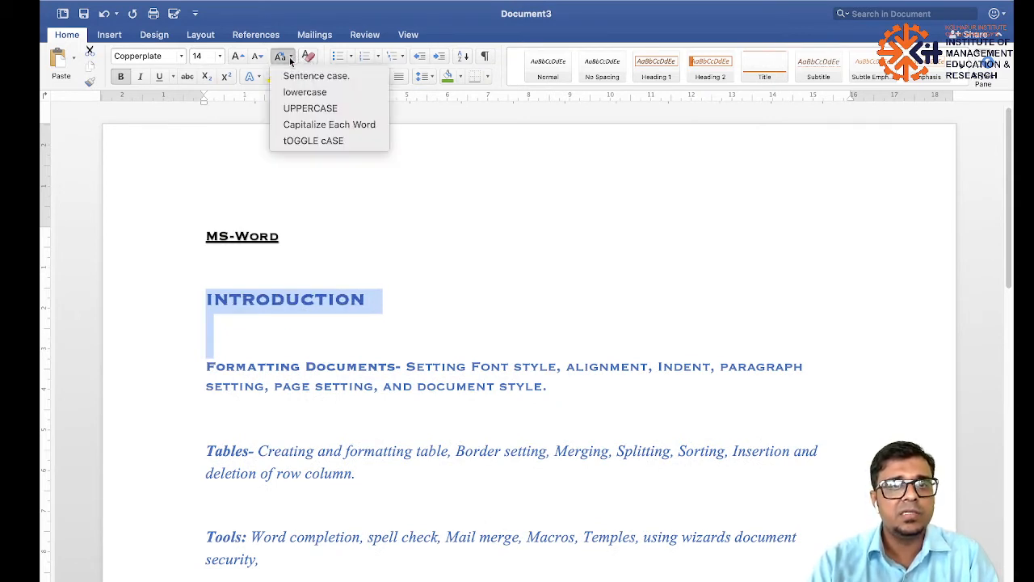
pyautogui.click(306, 91)
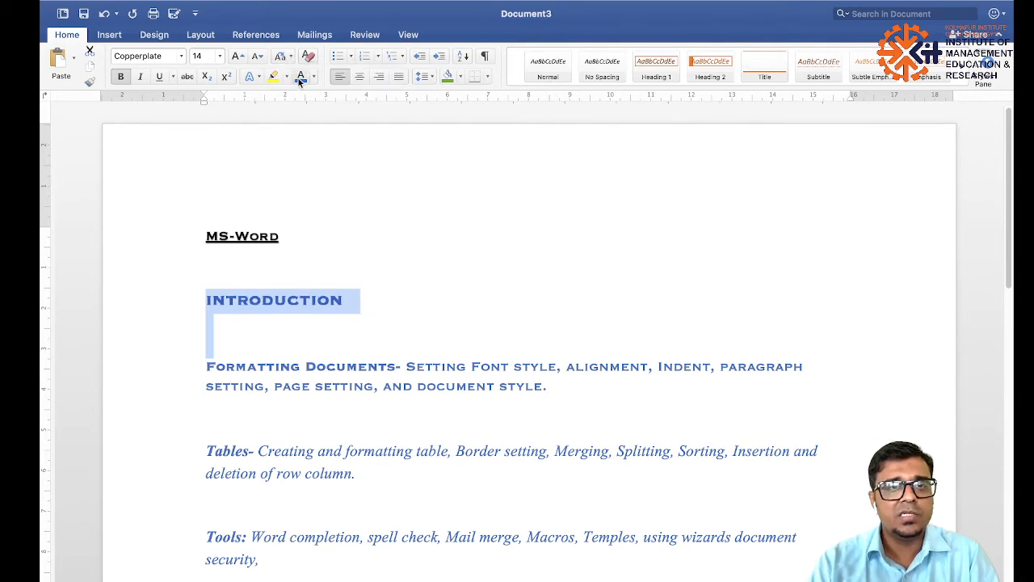
pyautogui.click(290, 57)
pyautogui.click(307, 125)
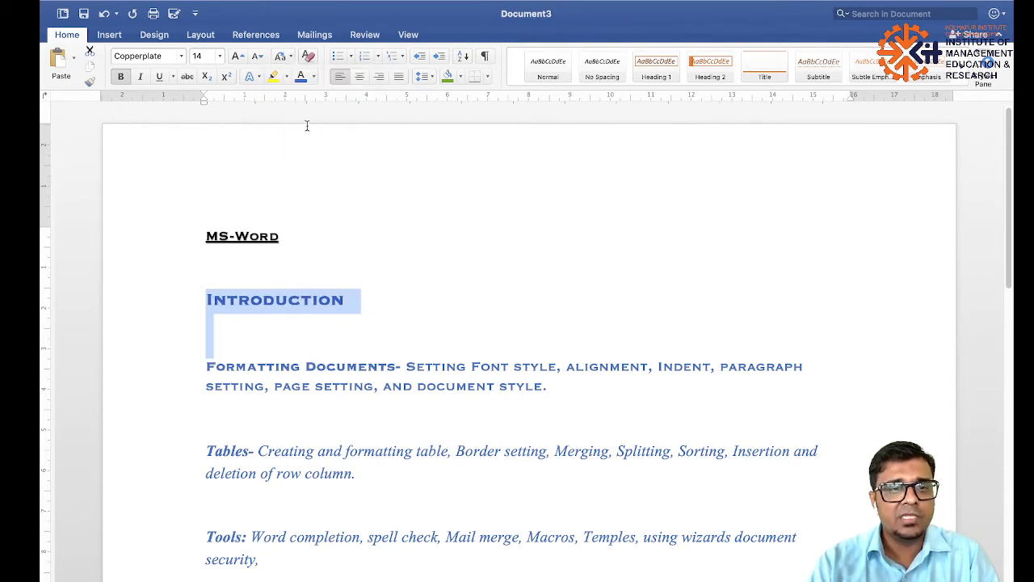
# Clear all formatting from the Introduction heading and undo the clearing.
pyautogui.click(305, 58)
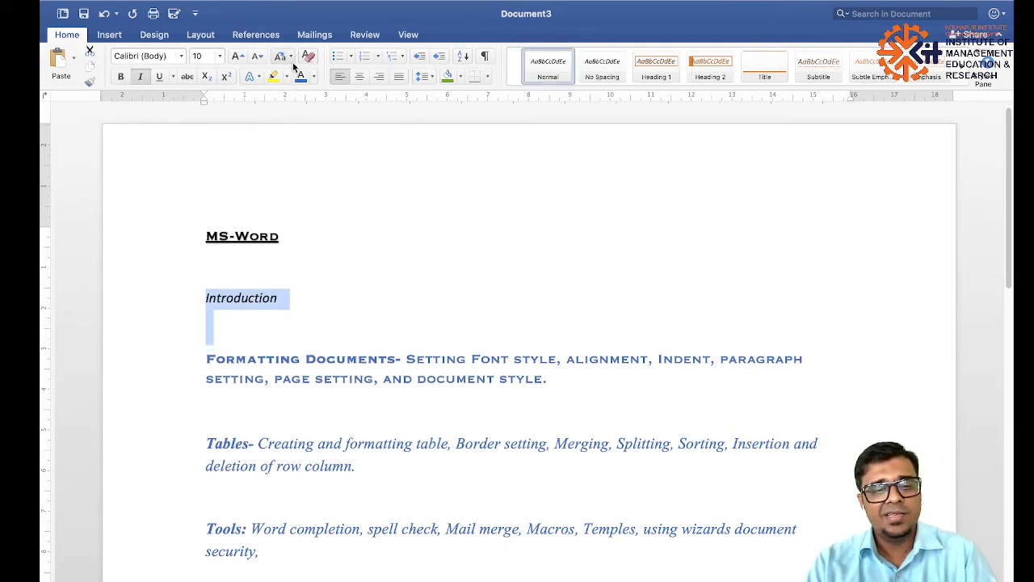
pyautogui.press('super+z')
# Apply Sentence case to the Introduction heading.
pyautogui.click(291, 57)
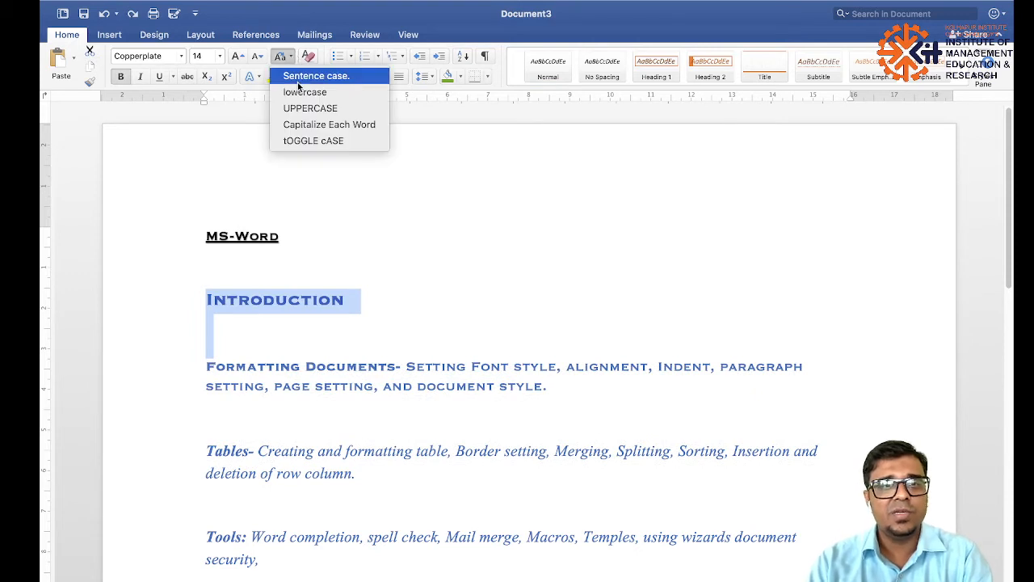
pyautogui.click(298, 79)
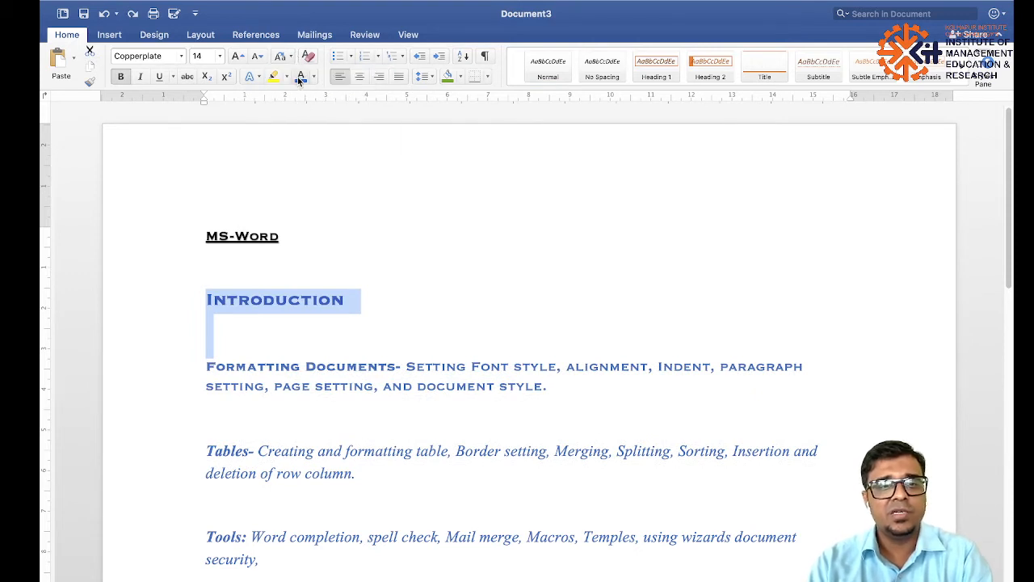
pyautogui.click(353, 332)
# Turn the Tables, Tools and Drawing paragraphs into a bulleted list.
pyautogui.scroll(-5, 310, 412)
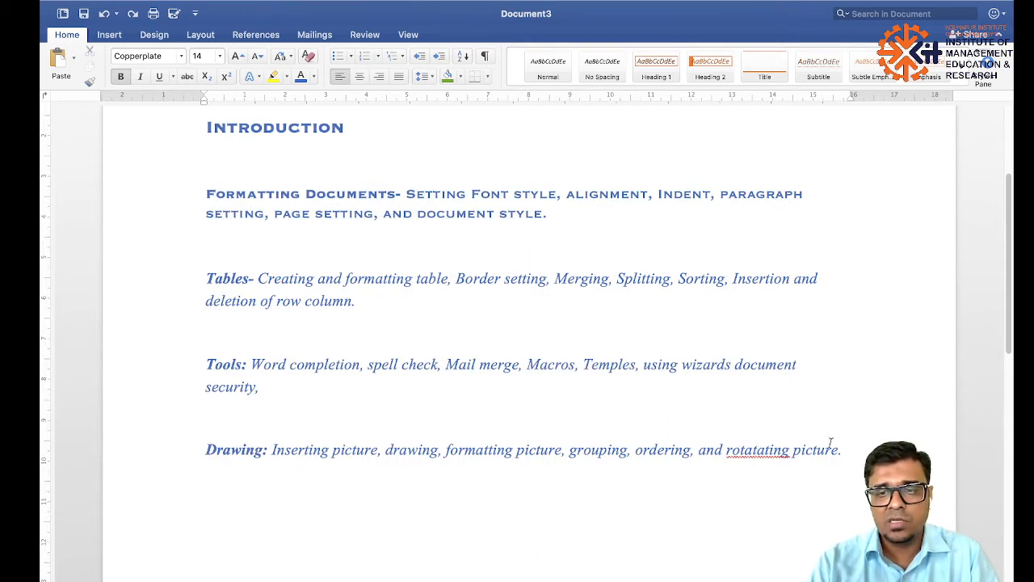
pyautogui.moveTo(841, 450)
pyautogui.mouseDown()
pyautogui.moveTo(254, 247)
pyautogui.moveTo(208, 280)
pyautogui.mouseUp()
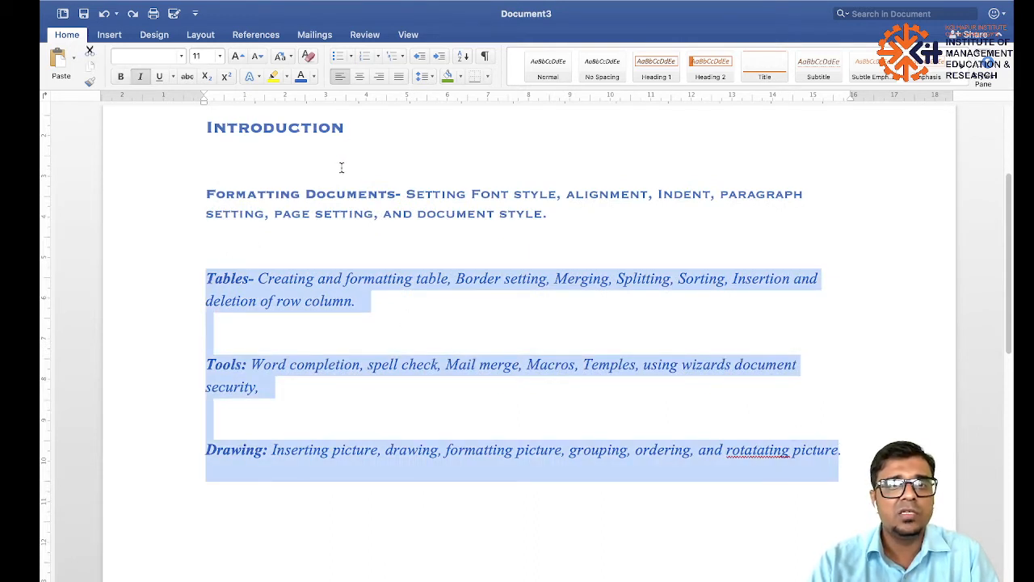
pyautogui.click(337, 57)
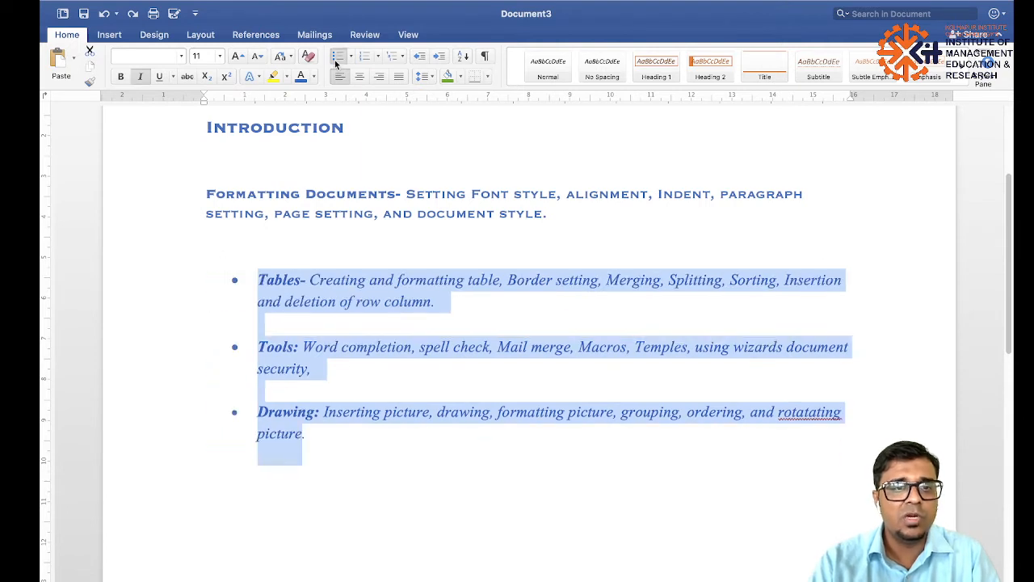
# Convert the bulleted Tables, Tools and Drawing paragraphs into a numbered list.
pyautogui.click(234, 281)
pyautogui.click(257, 280)
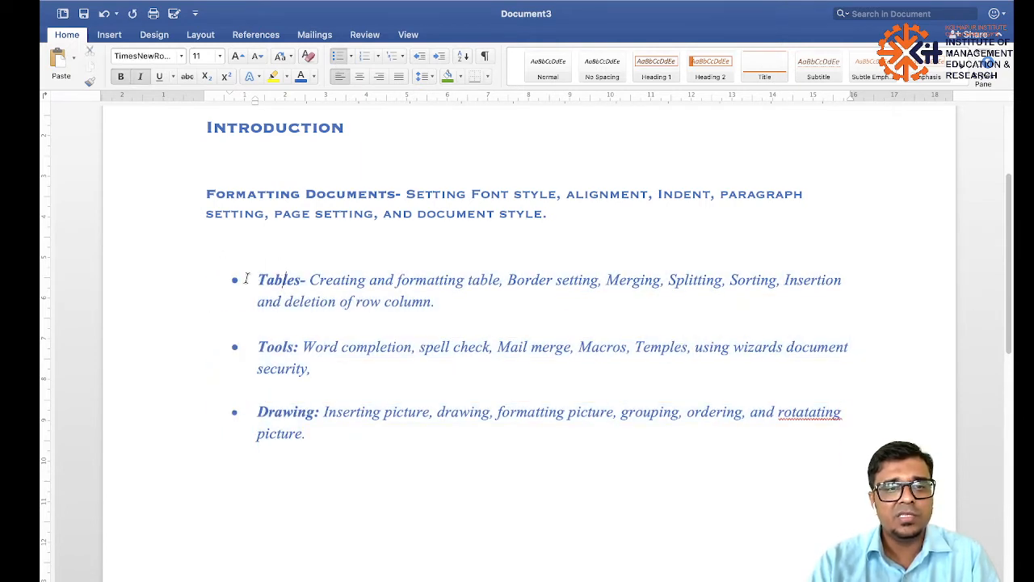
pyautogui.moveTo(316, 441); pyautogui.dragTo(256, 279)
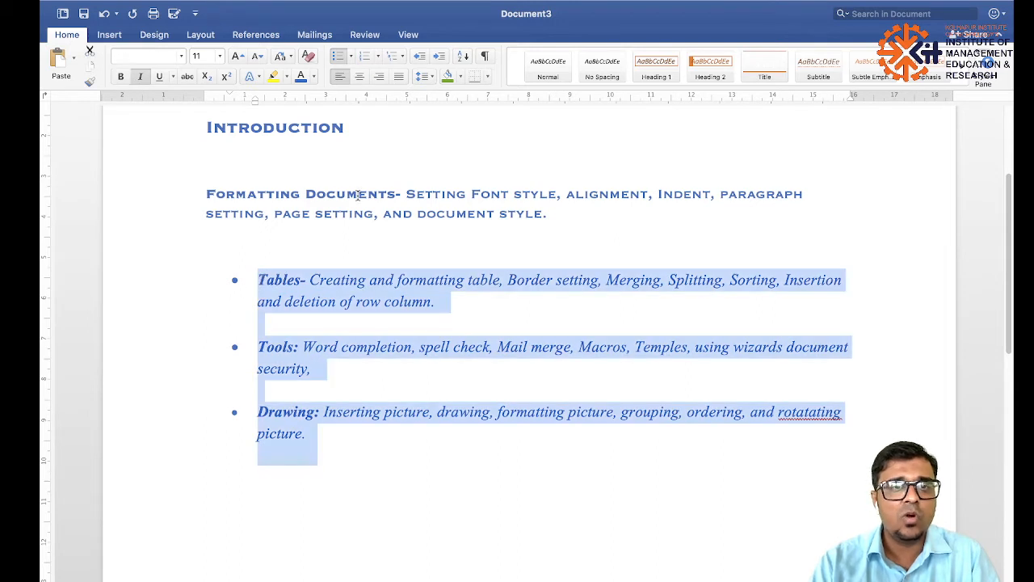
pyautogui.click(366, 63)
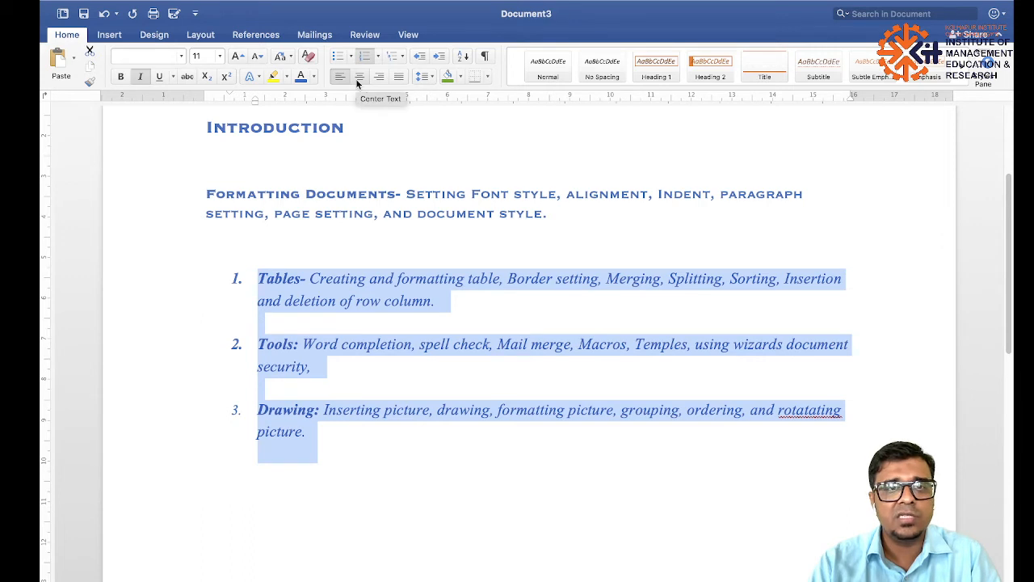
# Try center and right alignment on the numbered list, and finally justify its text.
pyautogui.click(358, 81)
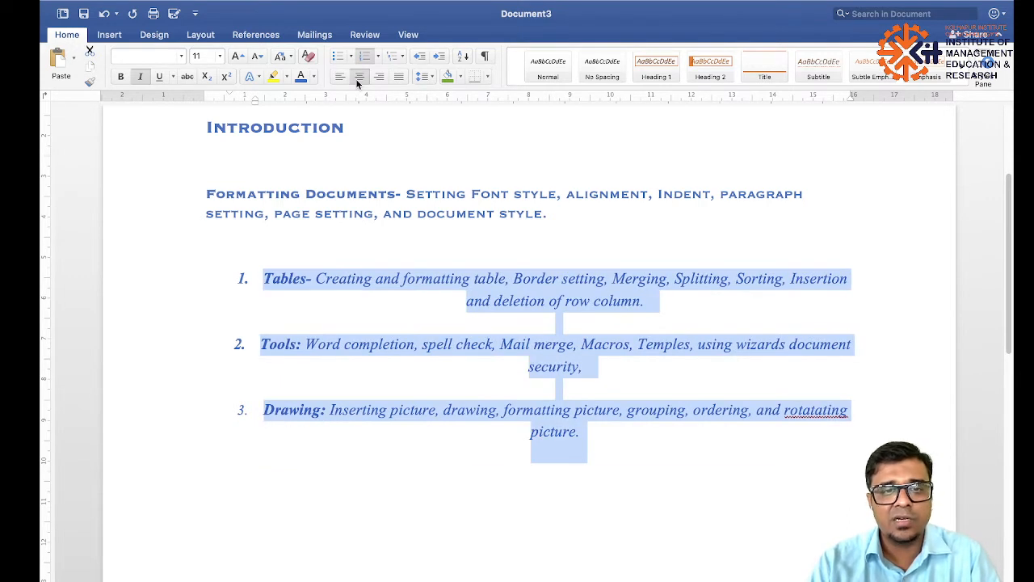
pyautogui.click(380, 77)
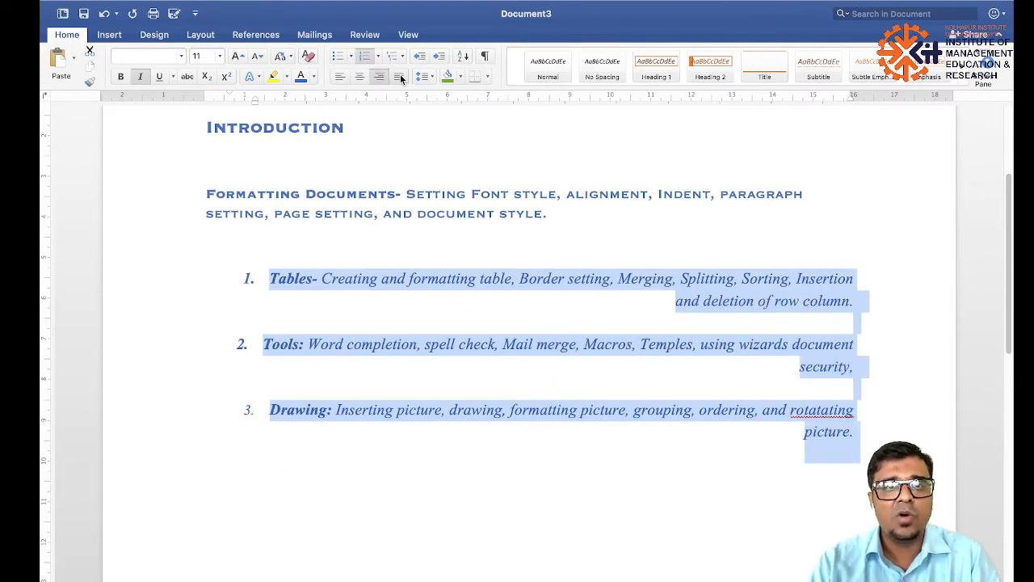
pyautogui.click(400, 76)
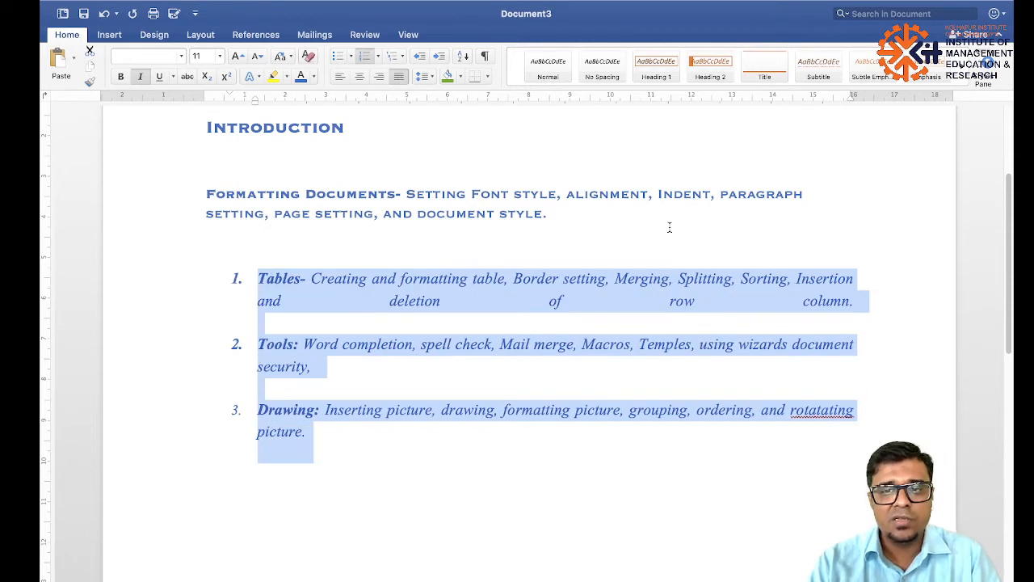
pyautogui.click(756, 329)
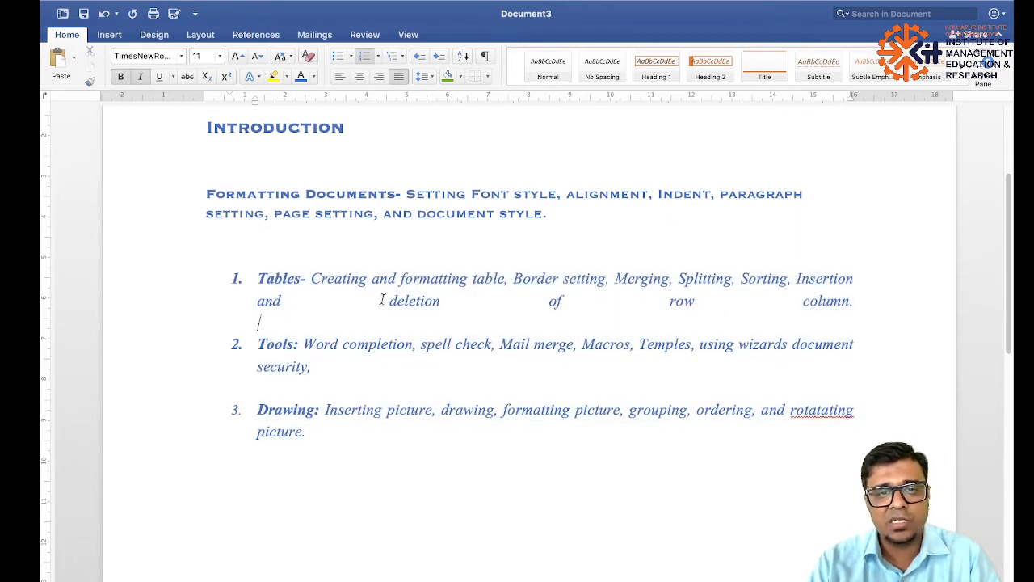
# End the Tables item after "column" without its period and remove the blank line before the Tools item.
pyautogui.doubleClick(383, 300)
pyautogui.doubleClick(489, 304)
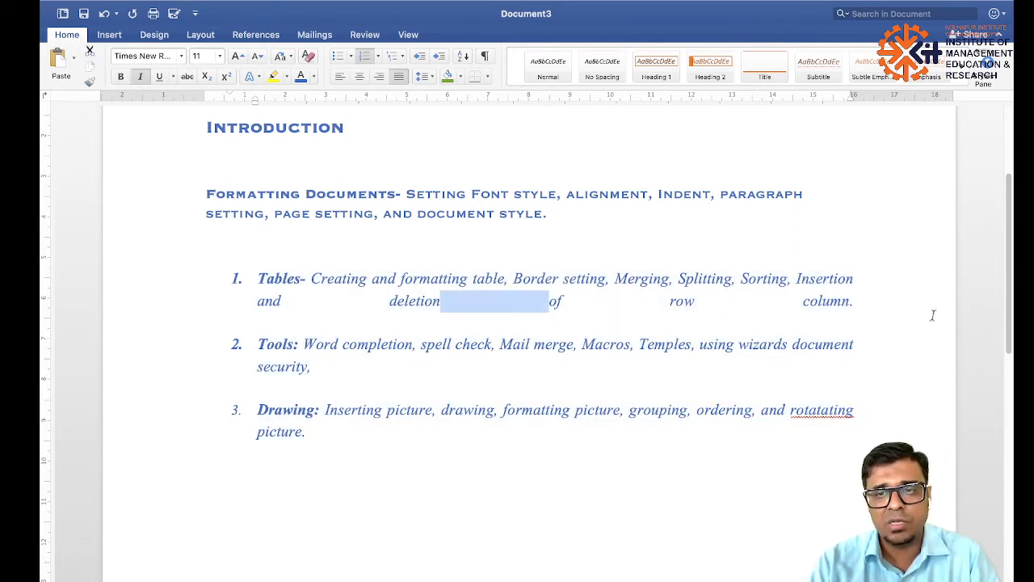
pyautogui.click(856, 304)
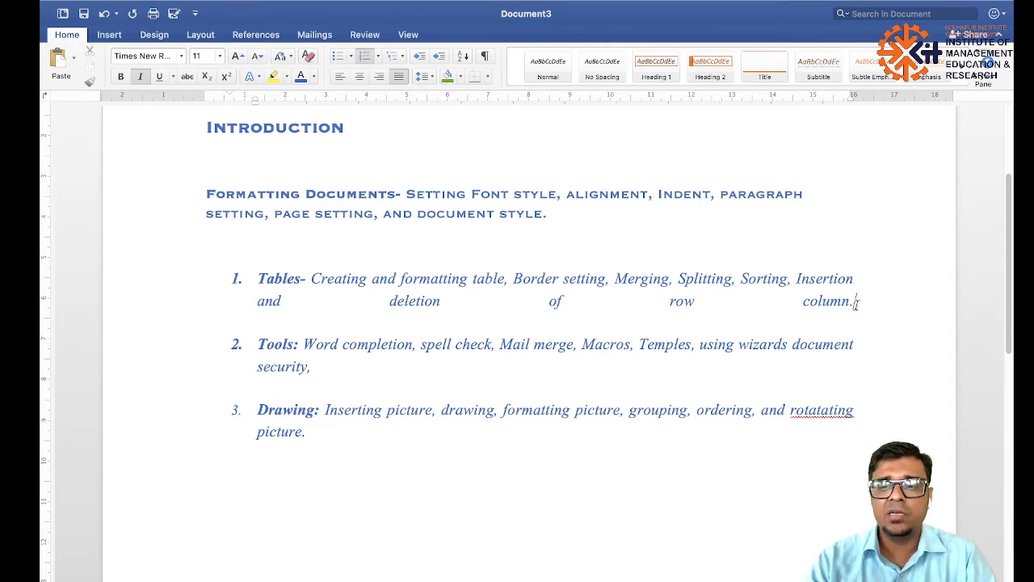
pyautogui.press('BackSpace')
pyautogui.press('Return')
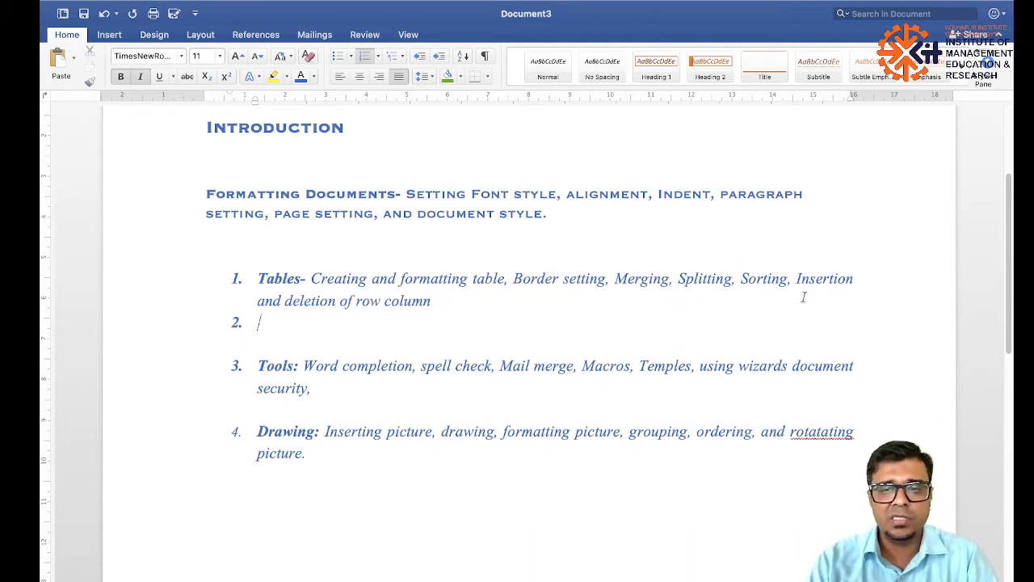
pyautogui.click(259, 365)
pyautogui.press('BackSpace')
pyautogui.press('BackSpace')
pyautogui.press('BackSpace')
pyautogui.press('BackSpace')
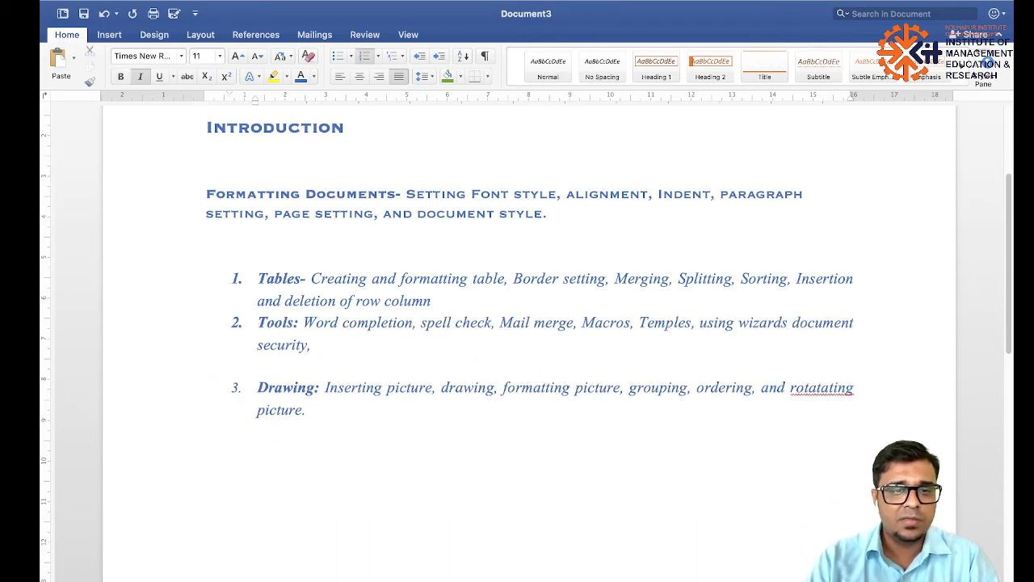
# Remove the blank line between the Tools and Drawing items.
pyautogui.click(253, 388)
pyautogui.click(252, 365)
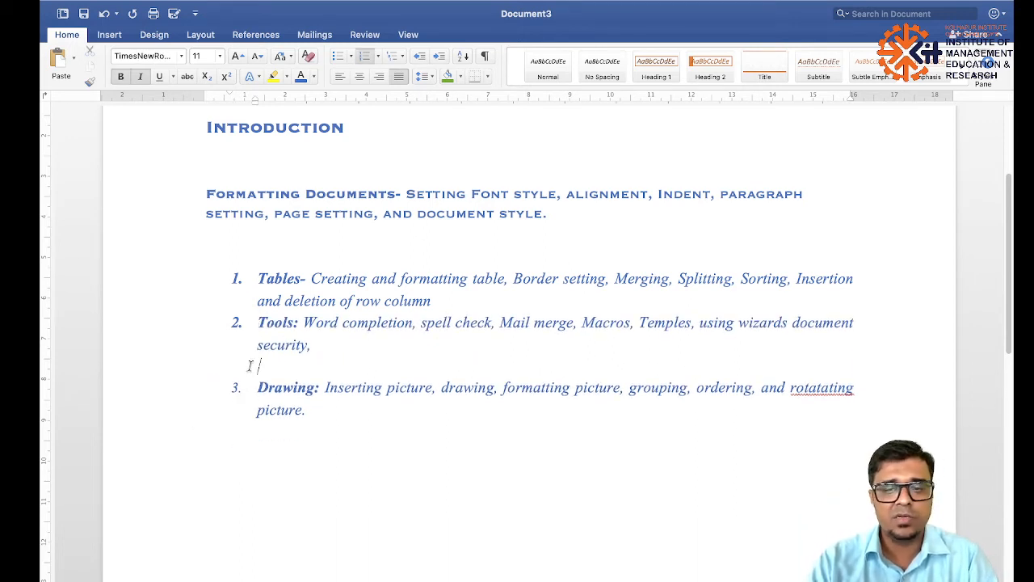
pyautogui.press('BackSpace')
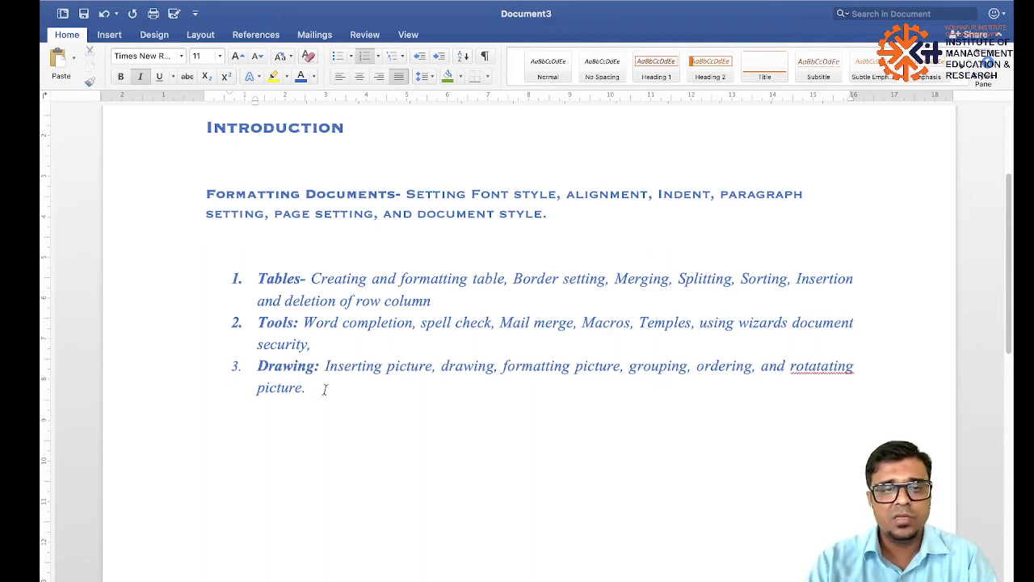
# Correct the misspelled word "rotatating" in the Drawing item to "rotating".
pyautogui.rightClick(824, 367)
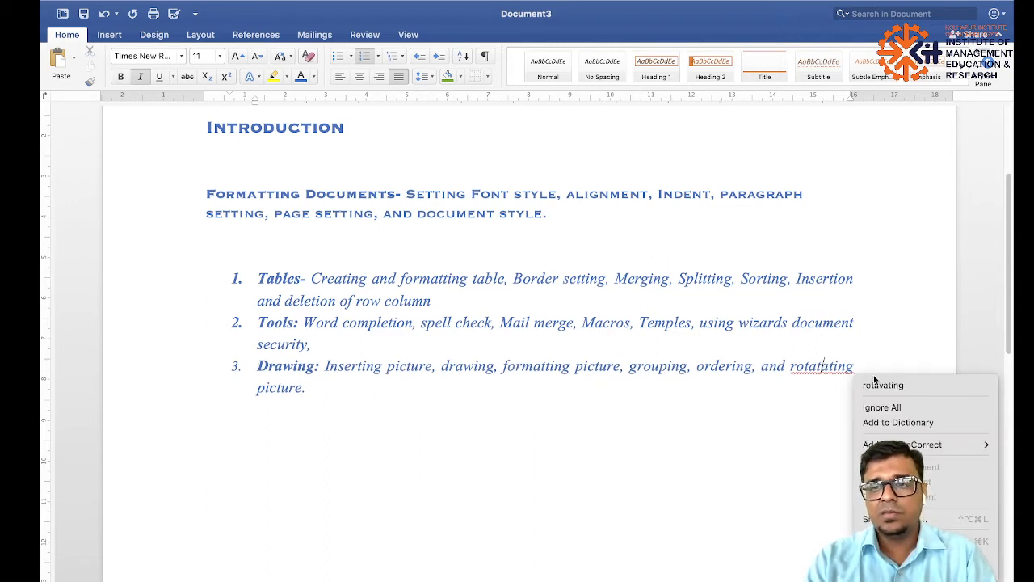
pyautogui.click(809, 368)
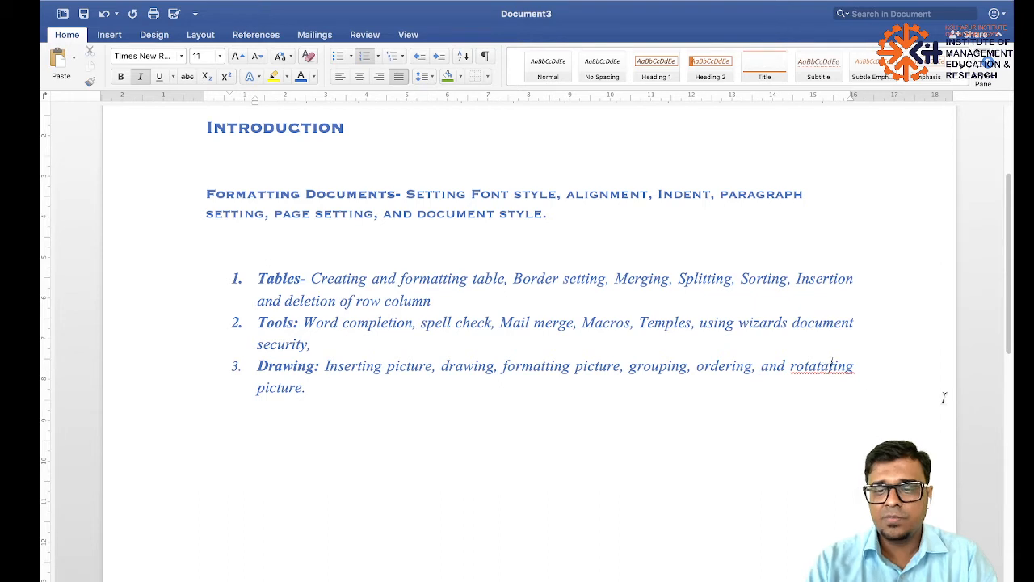
pyautogui.press('BackSpace')
pyautogui.press('BackSpace')
pyautogui.press('BackSpace')
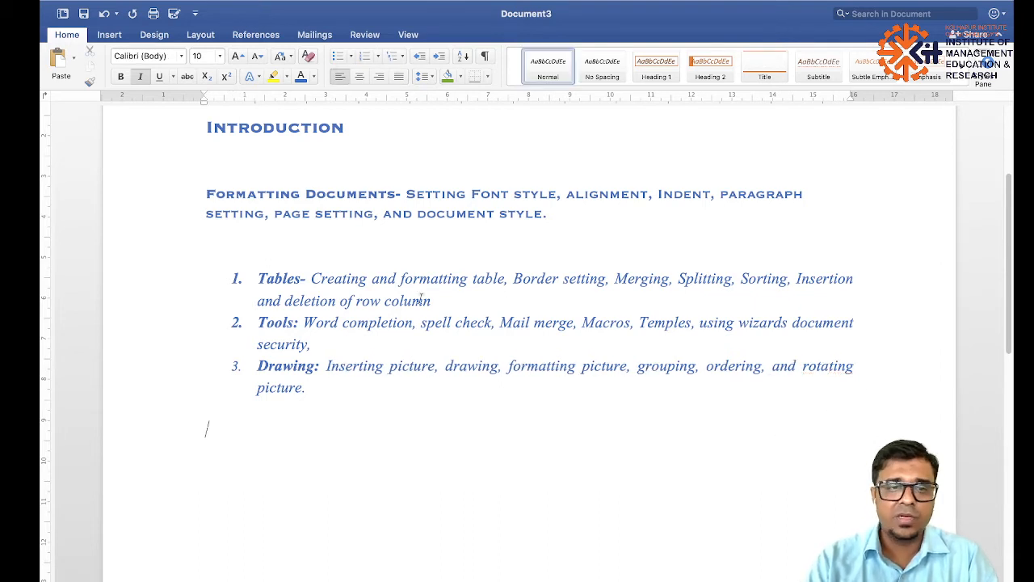
# Add an outside border around the three-item numbered list.
pyautogui.scroll(1, 445, 397)
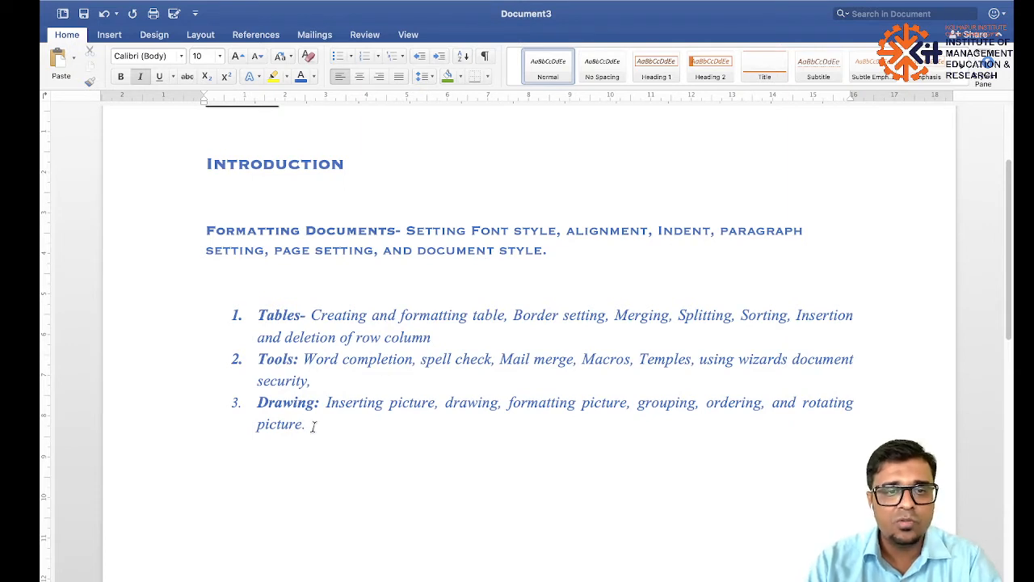
pyautogui.moveTo(314, 440); pyautogui.dragTo(246, 313)
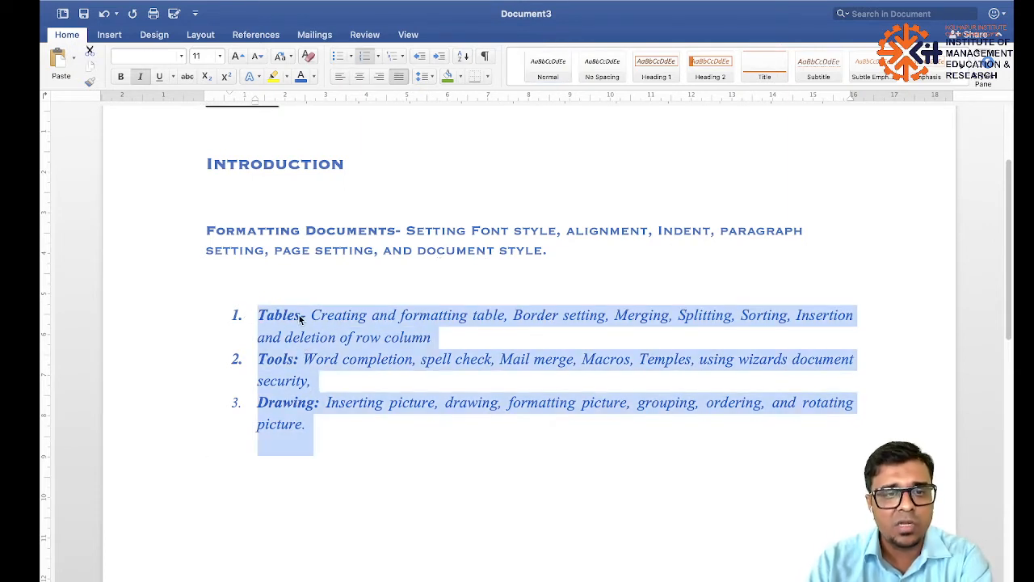
pyautogui.click(488, 76)
pyautogui.click(534, 202)
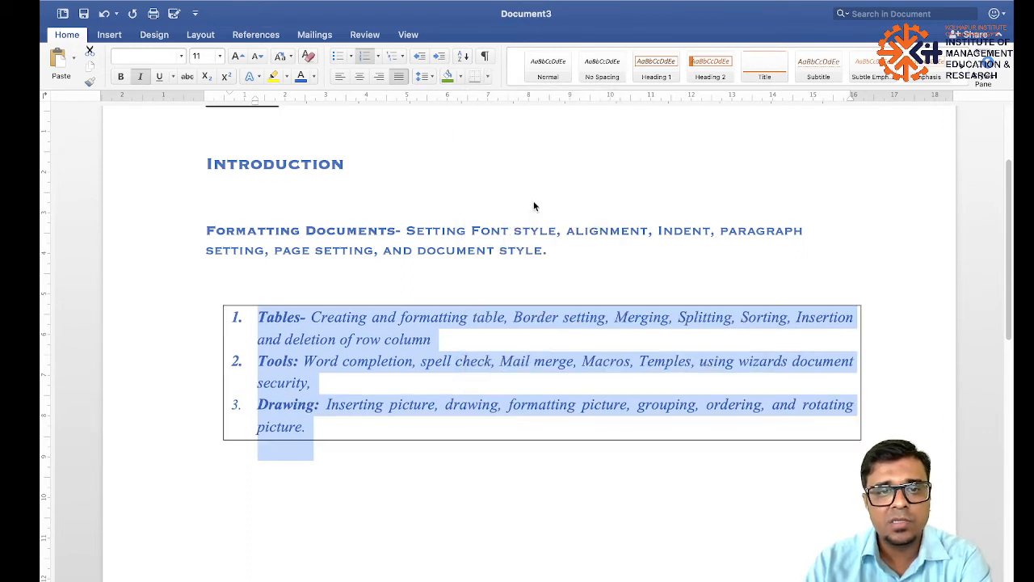
pyautogui.click(512, 386)
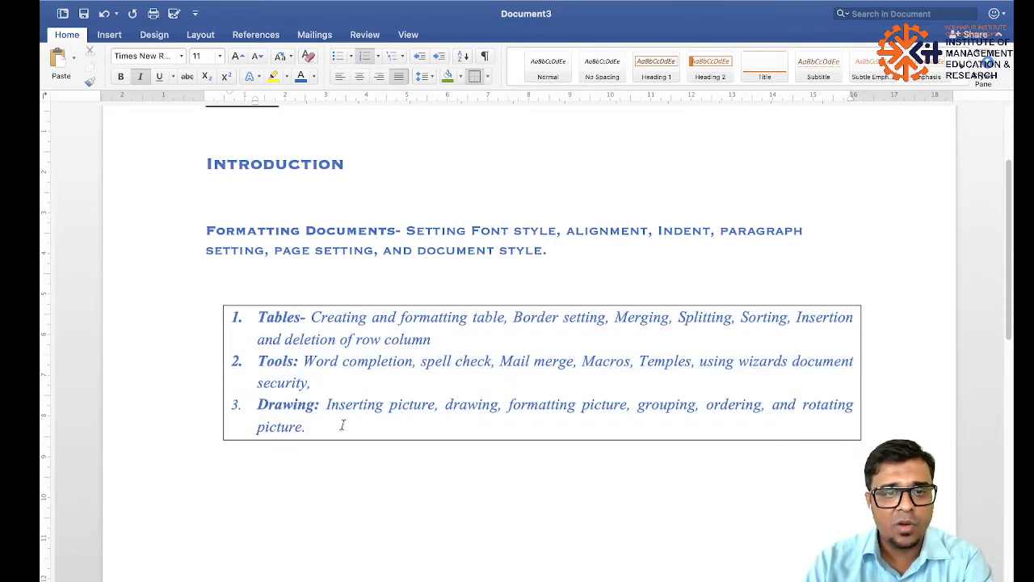
# Apply all borders to the numbered list so that lines also separate the Tables, Tools and Drawing items.
pyautogui.moveTo(315, 452); pyautogui.dragTo(242, 317)
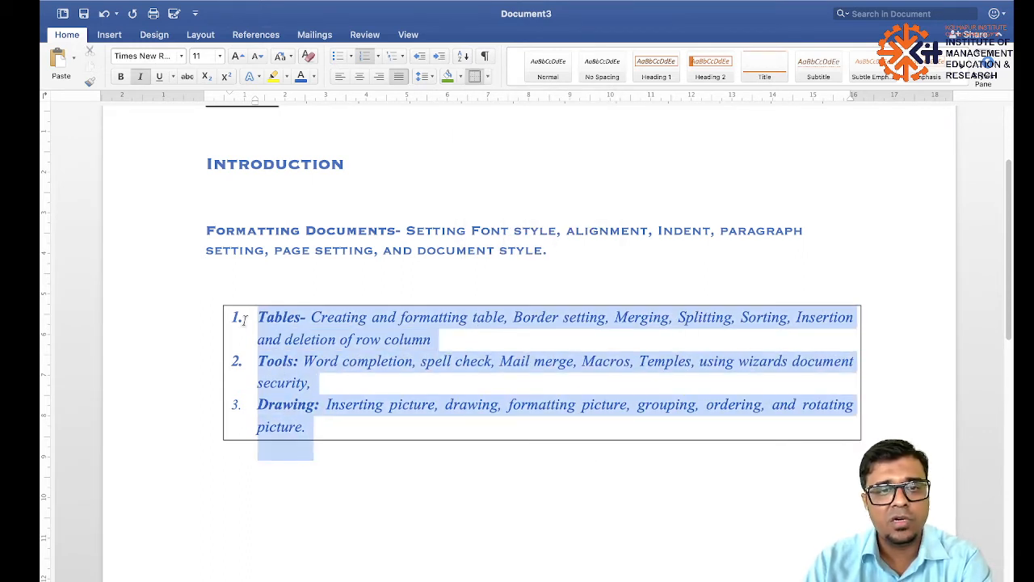
pyautogui.click(488, 76)
pyautogui.click(524, 184)
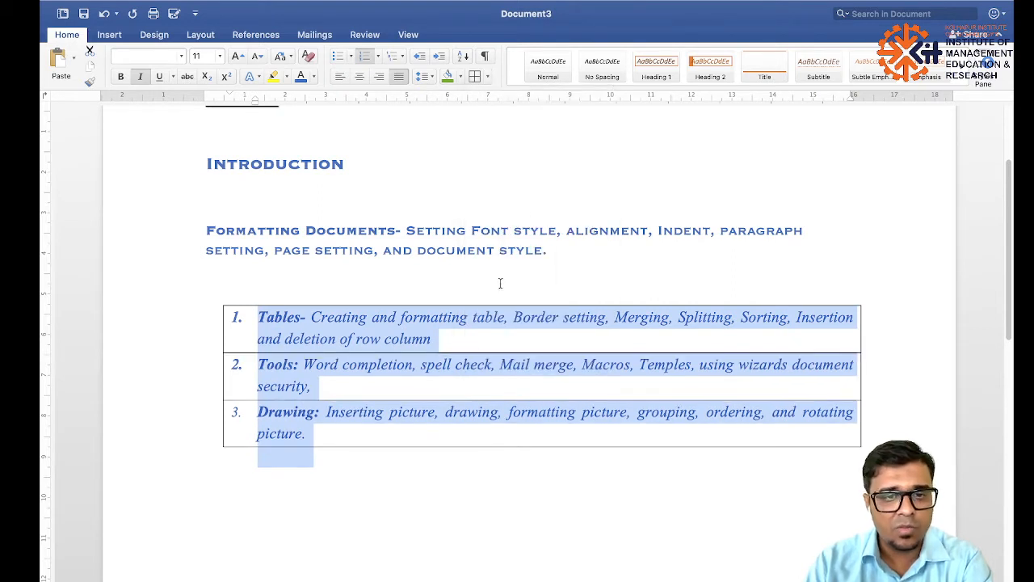
pyautogui.click(527, 391)
# Shade the Tables item with the orange theme color.
pyautogui.tripleClick(355, 375)
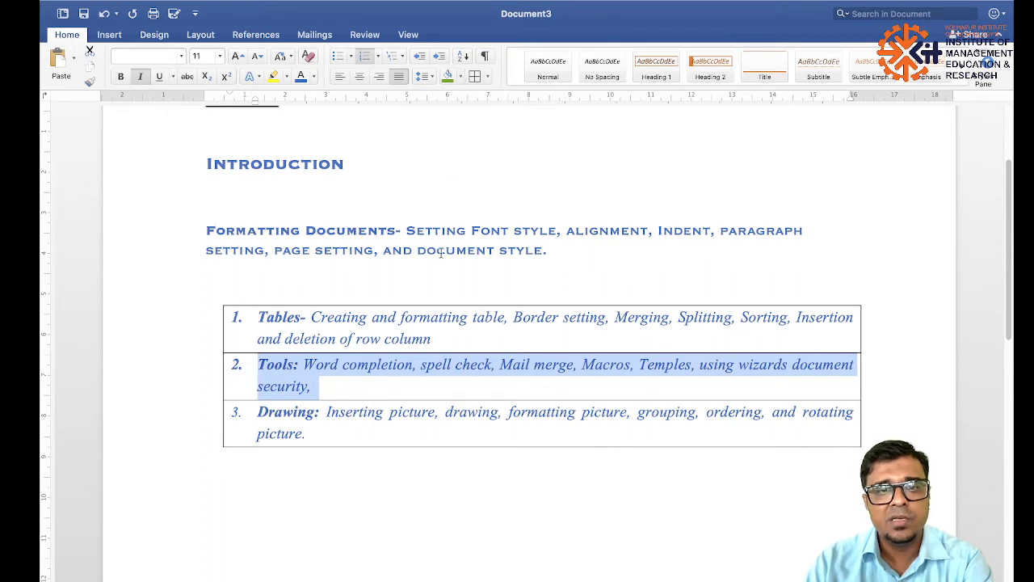
pyautogui.tripleClick(441, 346)
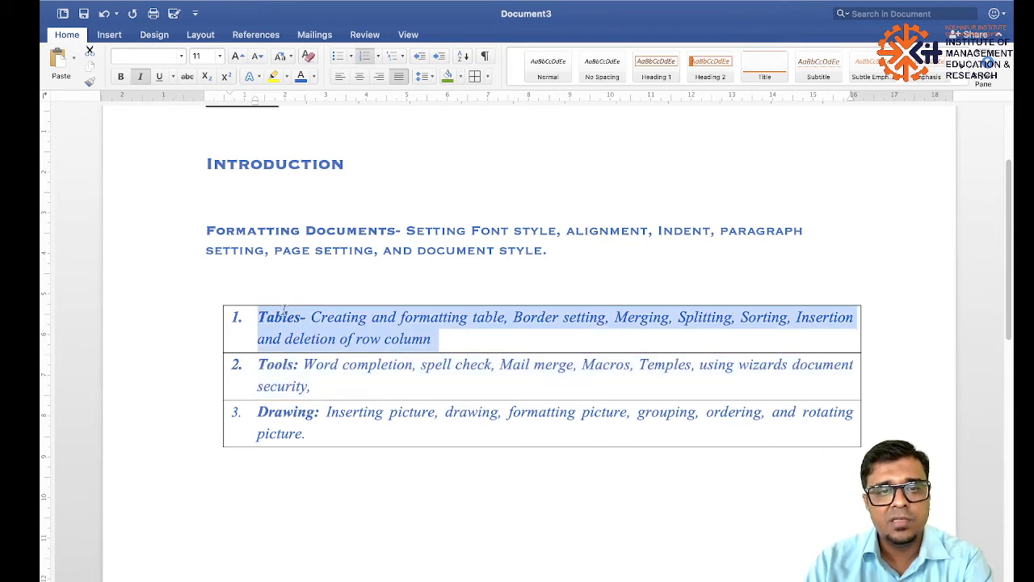
pyautogui.click(462, 76)
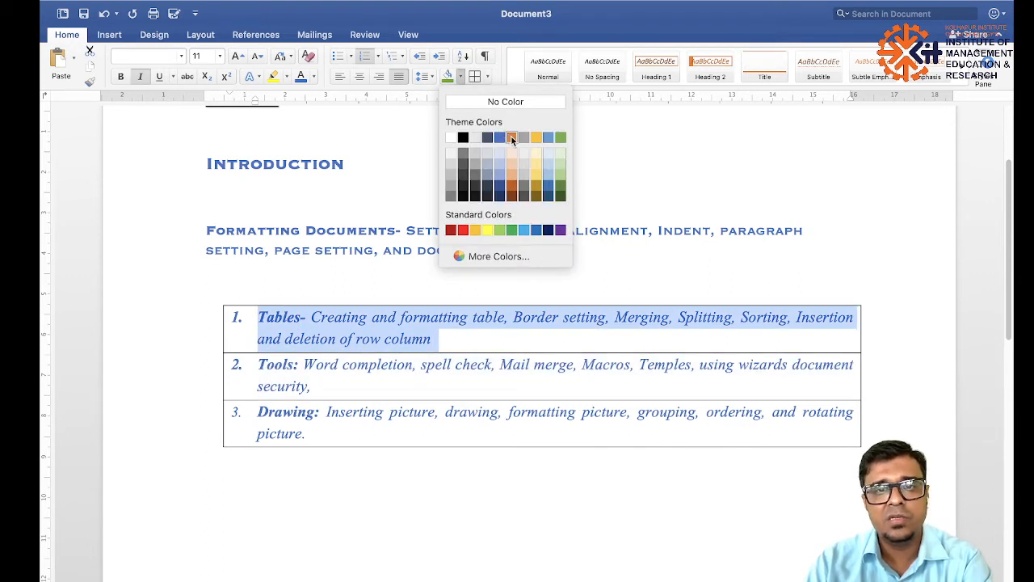
pyautogui.click(511, 138)
# Shade the Drawing item with the green theme color.
pyautogui.click(290, 444)
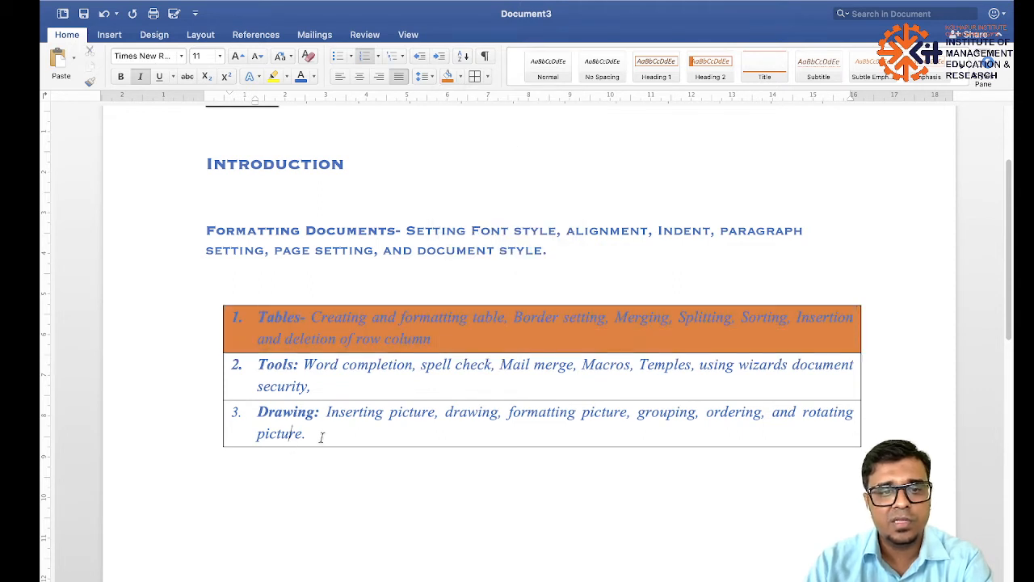
pyautogui.tripleClick(318, 435)
pyautogui.click(462, 76)
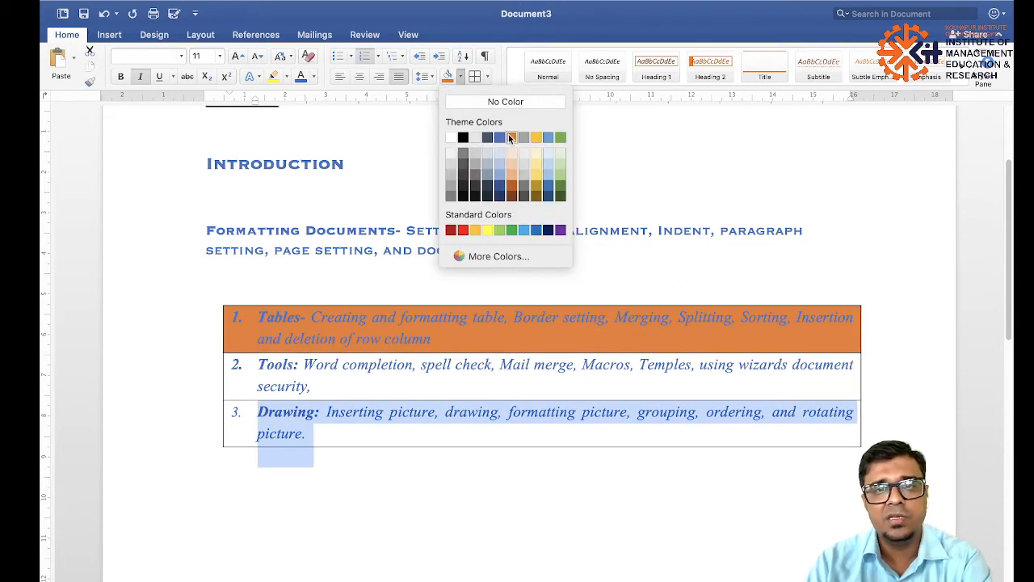
pyautogui.click(563, 139)
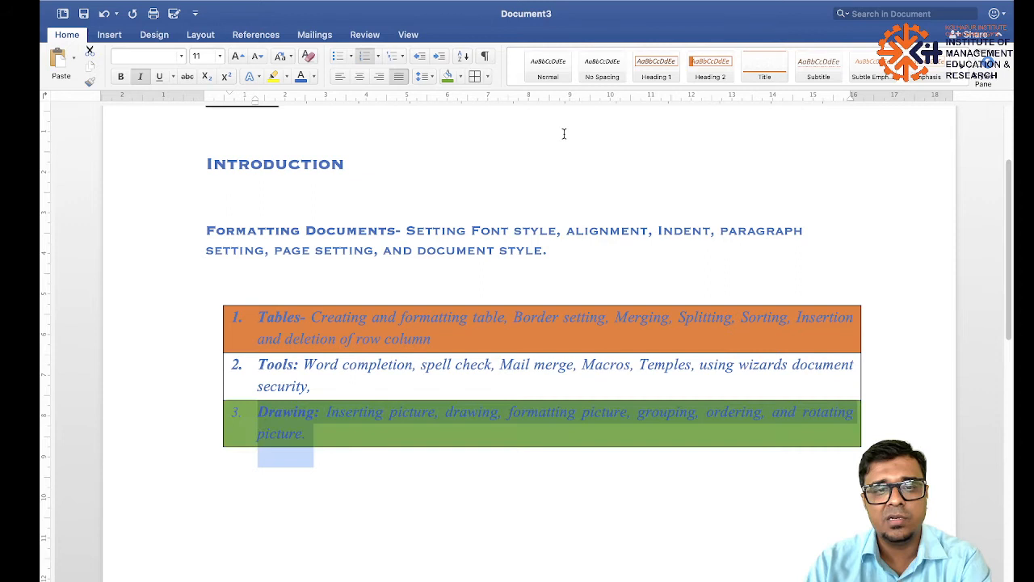
pyautogui.click(450, 496)
# Try a light gold shading on the whole numbered list and undo it.
pyautogui.moveTo(208, 473); pyautogui.dragTo(246, 295)
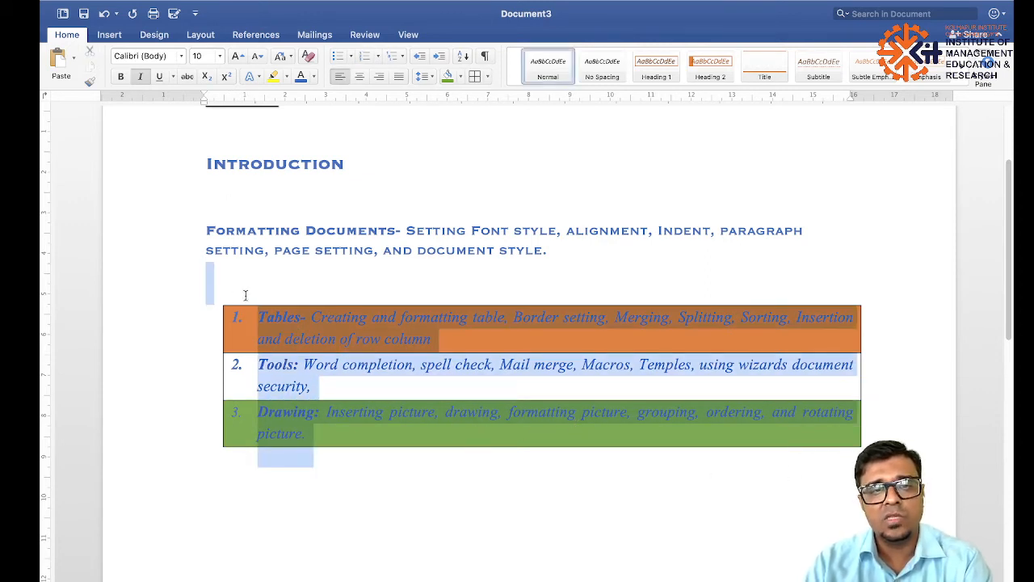
pyautogui.click(459, 76)
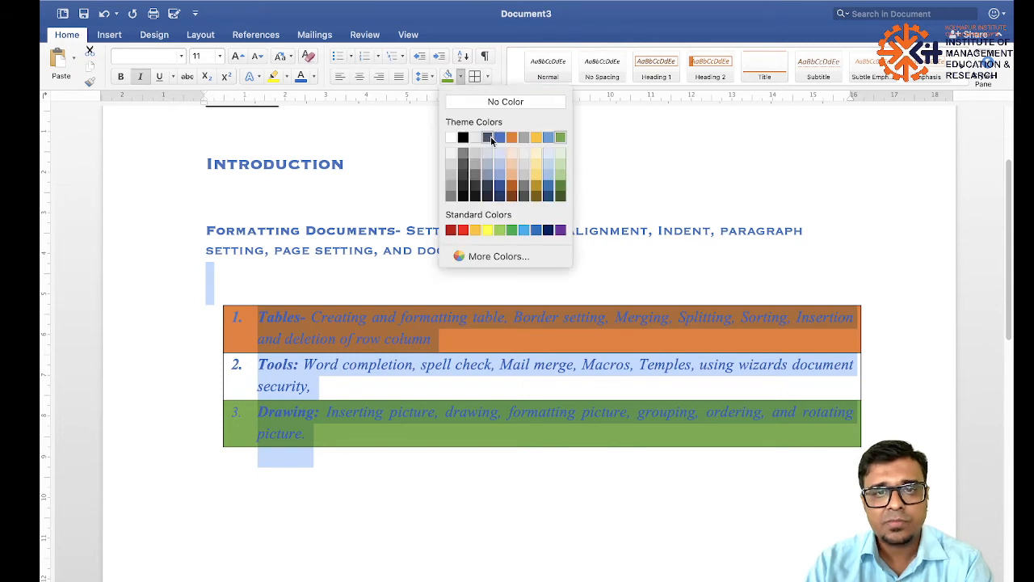
pyautogui.click(538, 155)
pyautogui.click(473, 443)
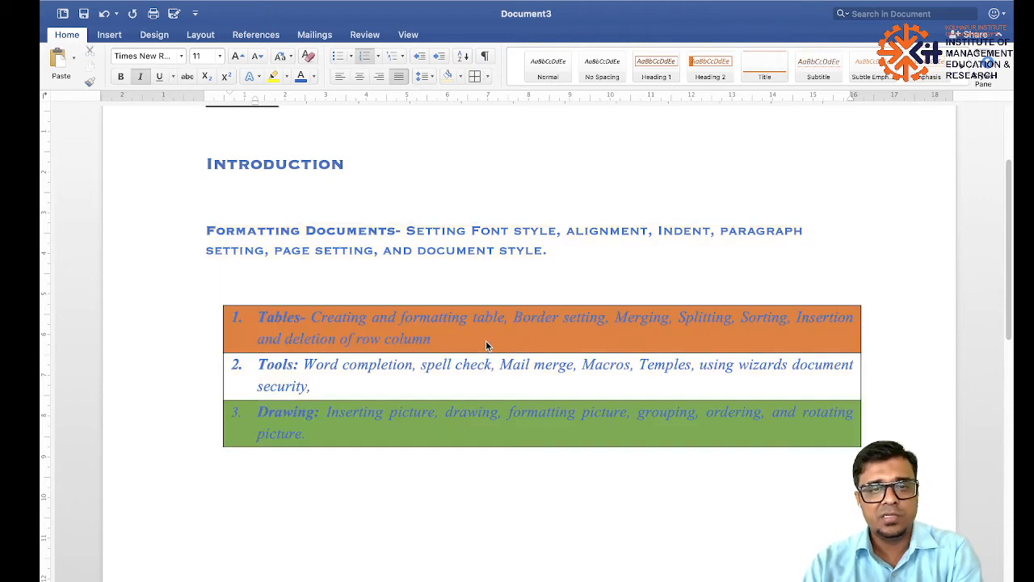
pyautogui.press('super+z')
pyautogui.click(459, 380)
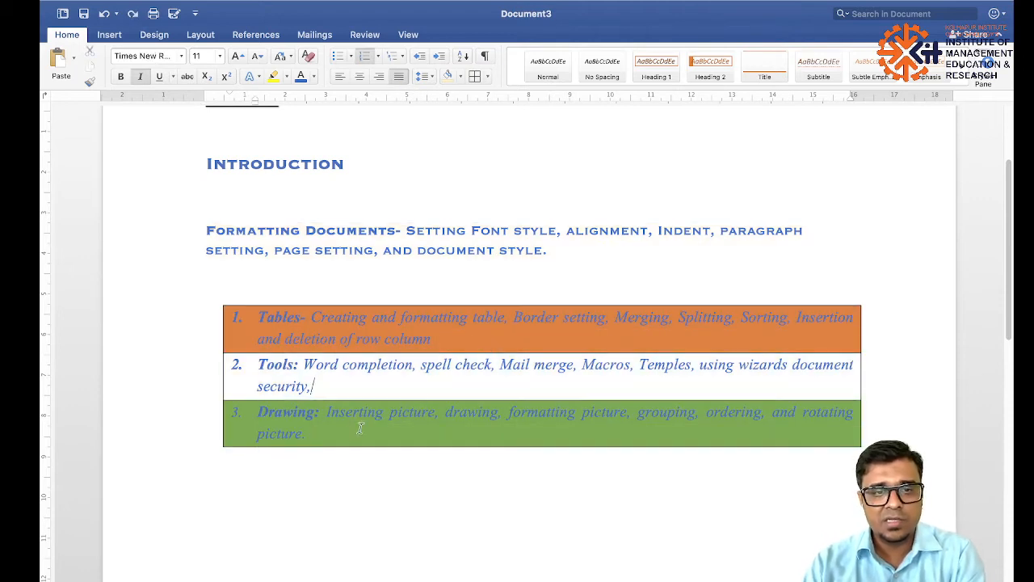
# Shade all three items of the numbered list with the light gray theme color.
pyautogui.moveTo(347, 435)
pyautogui.mouseDown()
pyautogui.moveTo(260, 354)
pyautogui.moveTo(266, 323)
pyautogui.mouseUp()
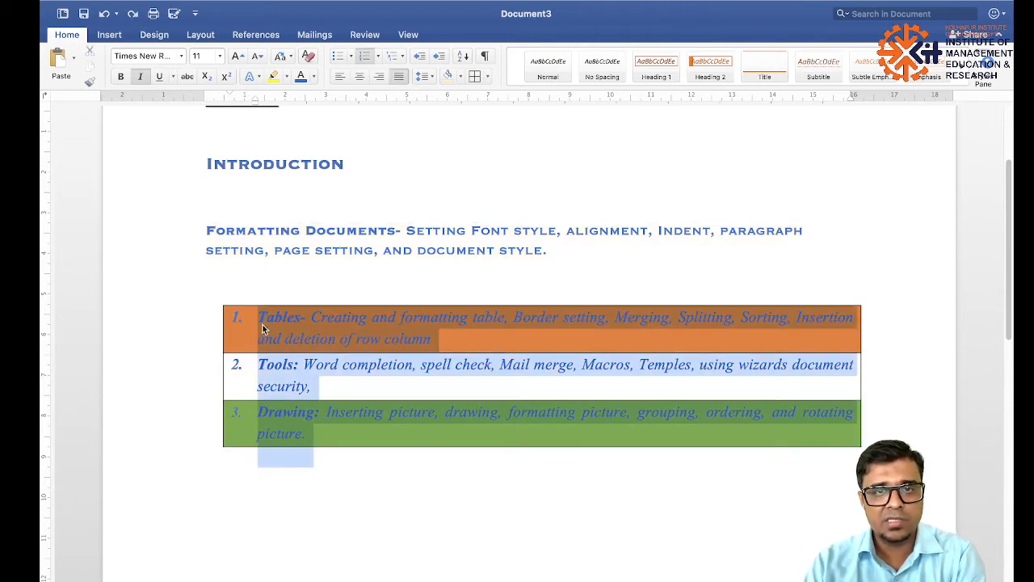
pyautogui.click(460, 76)
pyautogui.click(475, 138)
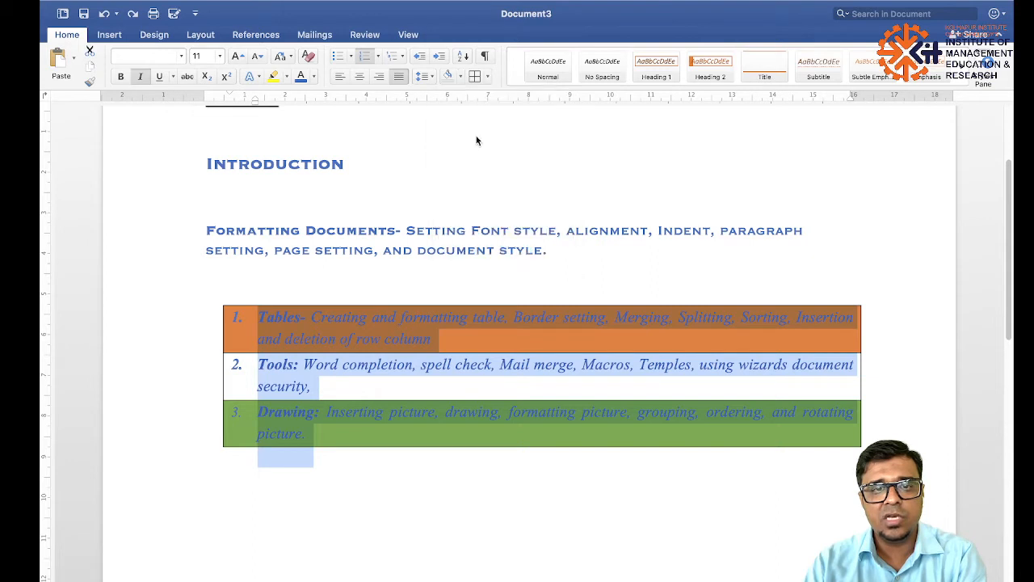
pyautogui.click(457, 284)
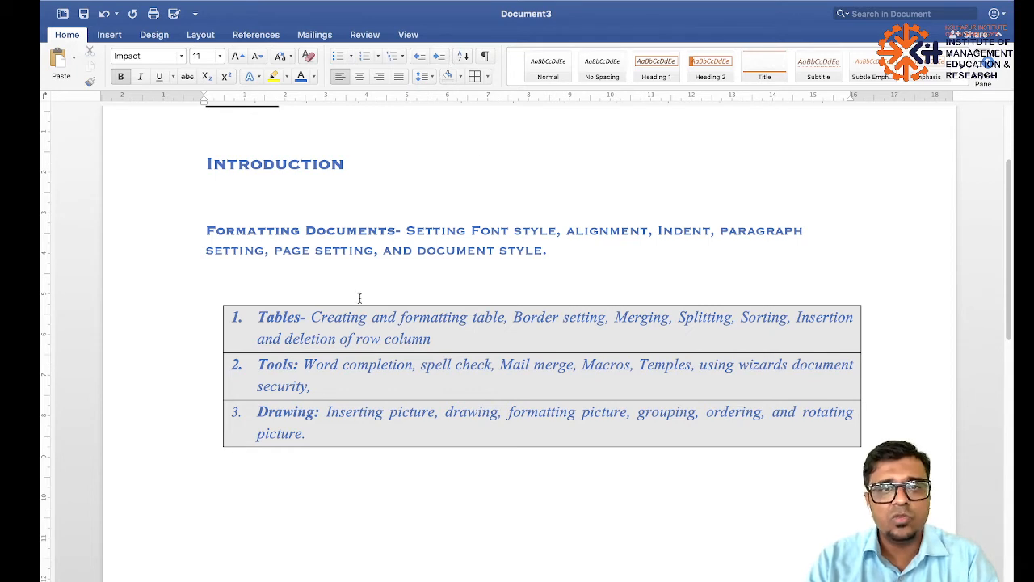
# Insert the picture KIT imer wb.png from the Downloads folder below the MS-Word title.
pyautogui.click(108, 34)
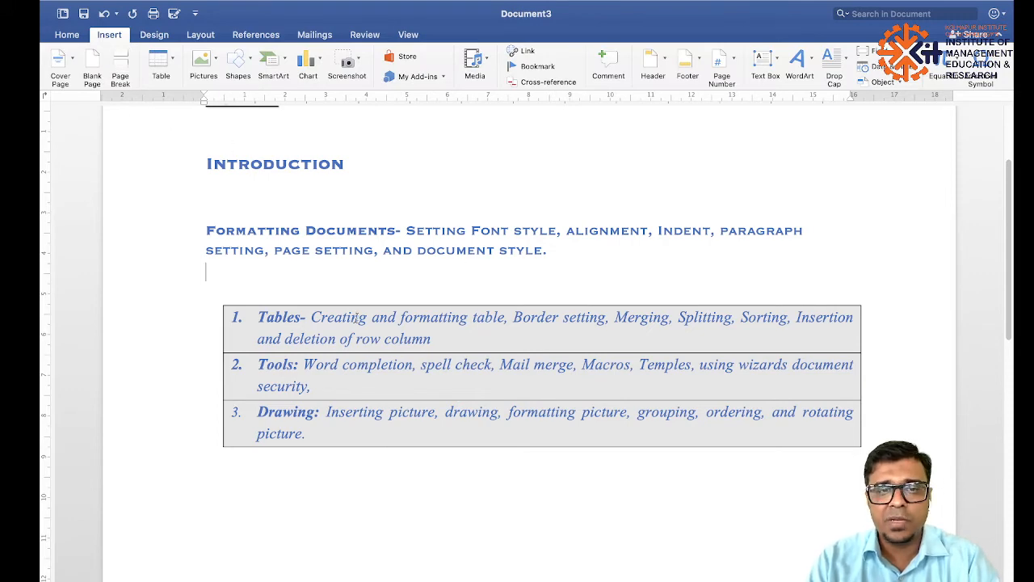
pyautogui.scroll(-2, 454, 296)
pyautogui.scroll(5, 452, 305)
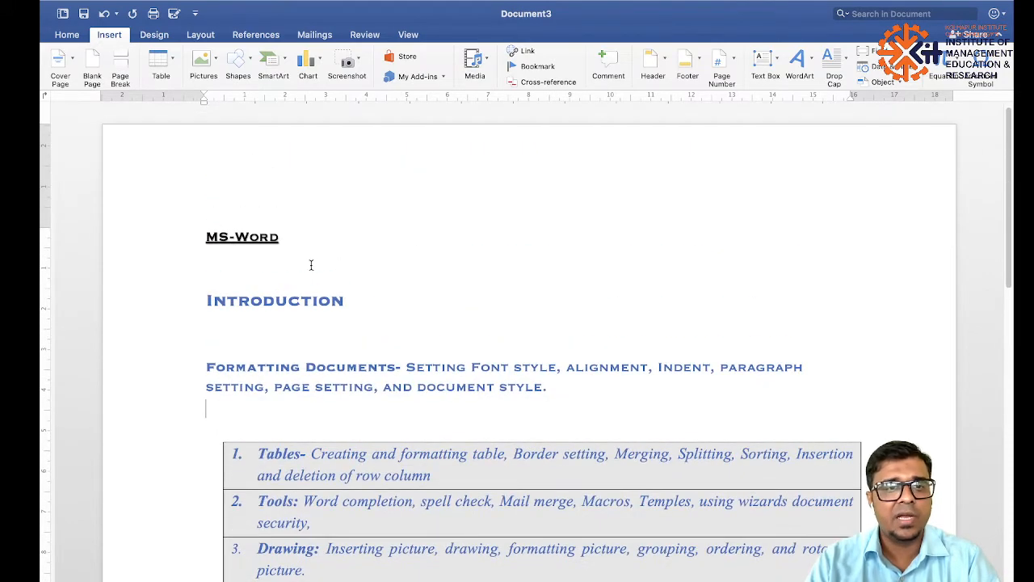
pyautogui.click(216, 66)
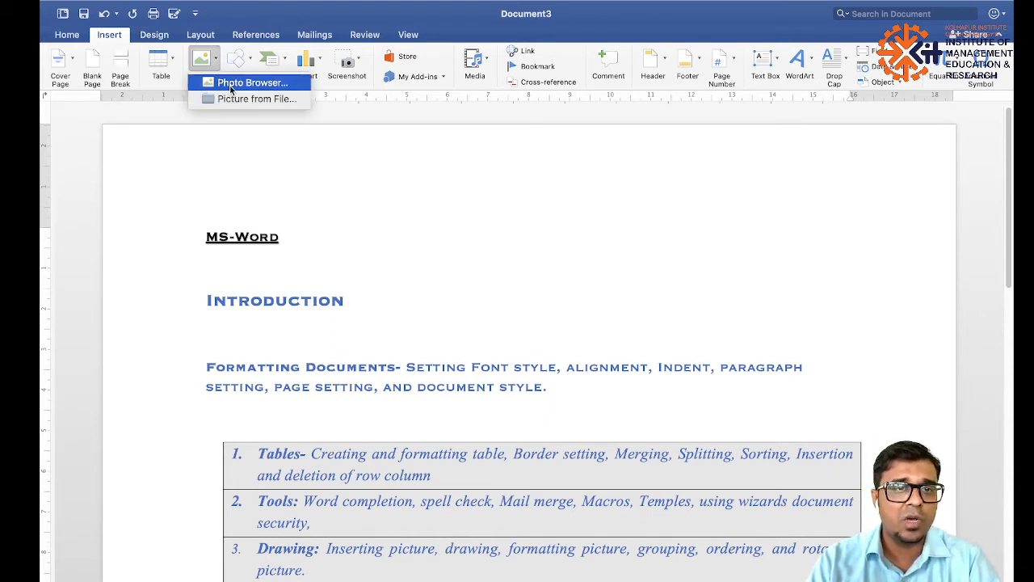
pyautogui.click(234, 99)
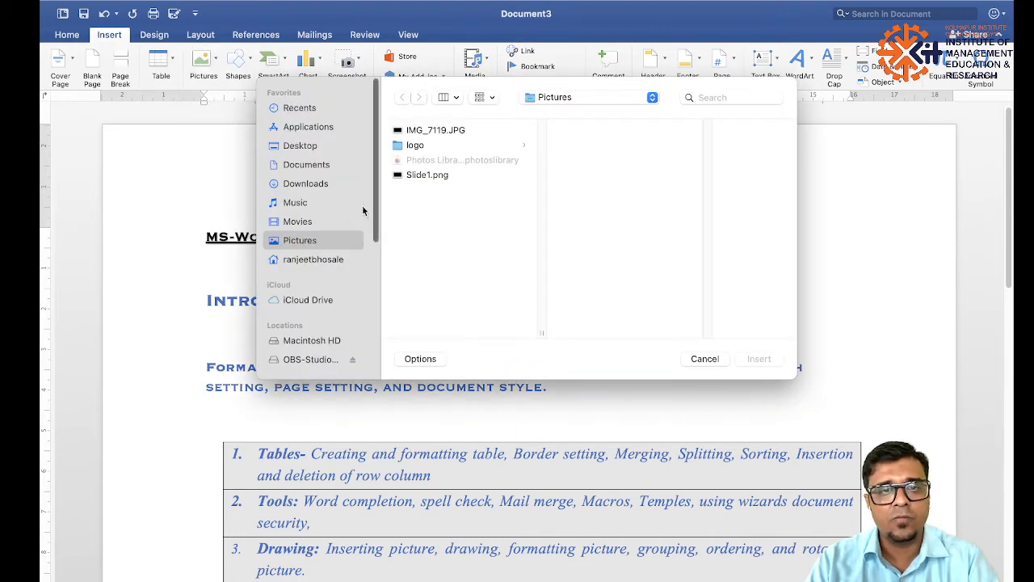
pyautogui.click(304, 185)
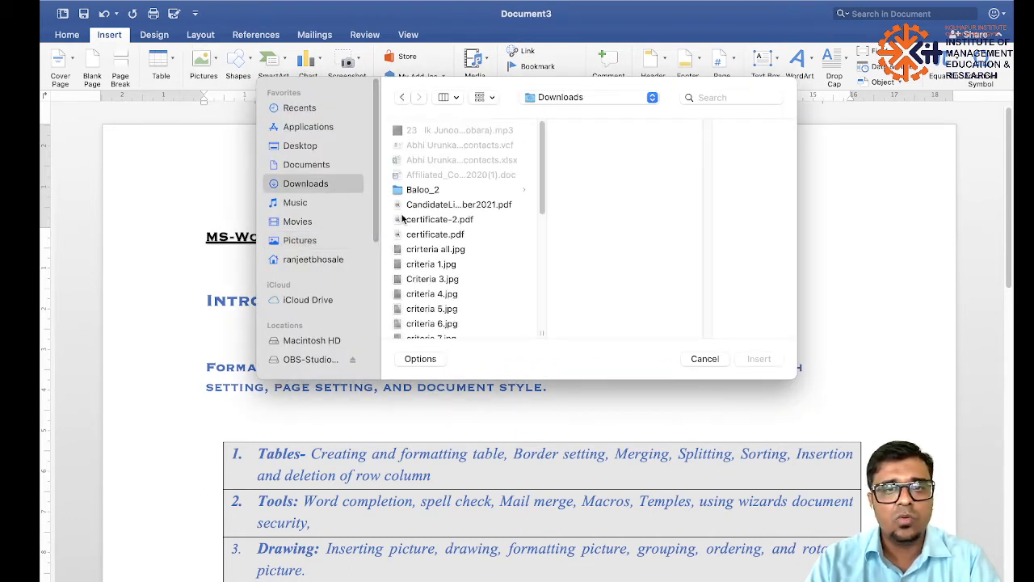
pyautogui.scroll(-5, 488, 260)
pyautogui.scroll(1, 493, 272)
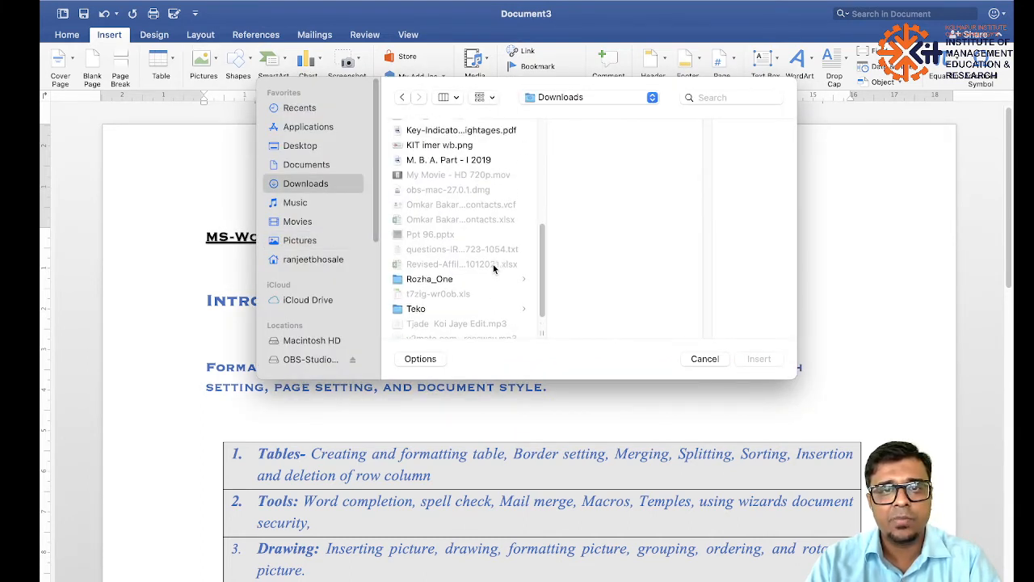
pyautogui.click(442, 146)
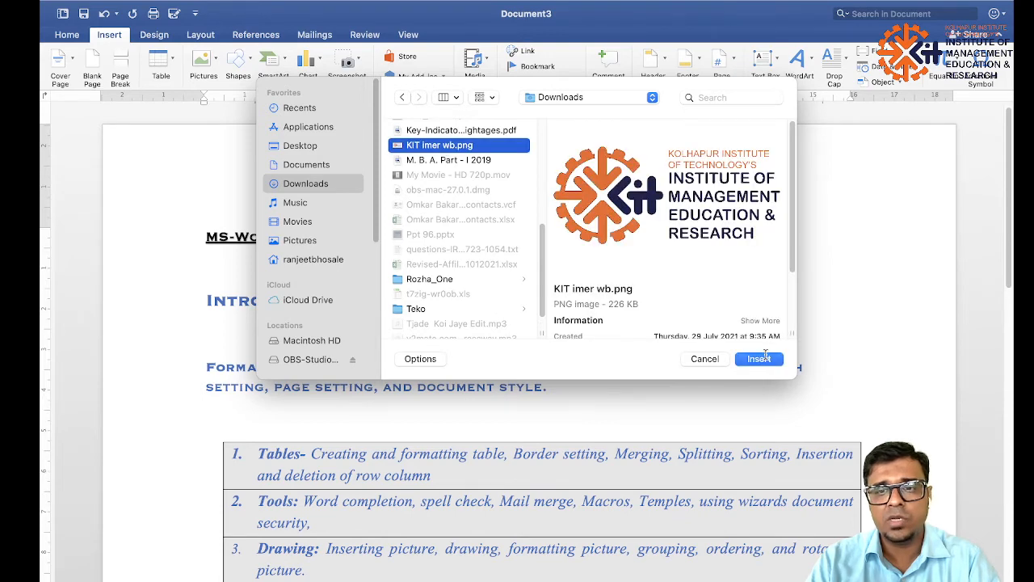
pyautogui.click(760, 358)
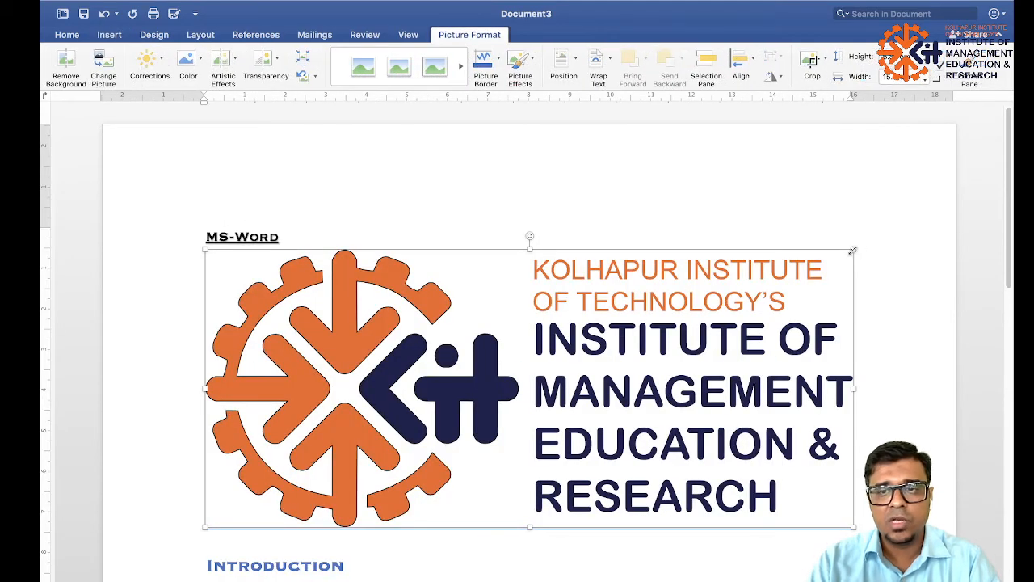
# Shrink the inserted logo proportionally to about 6.4 cm wide and remove the underline formatting from it.
pyautogui.moveTo(852, 250); pyautogui.dragTo(256, 416)
pyautogui.click(502, 314)
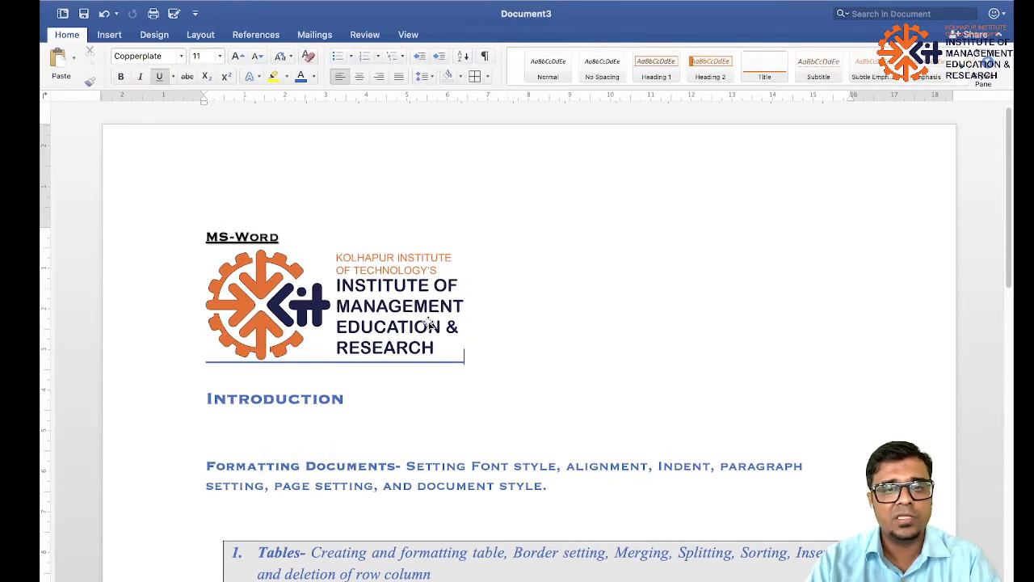
pyautogui.click(428, 323)
pyautogui.click(68, 35)
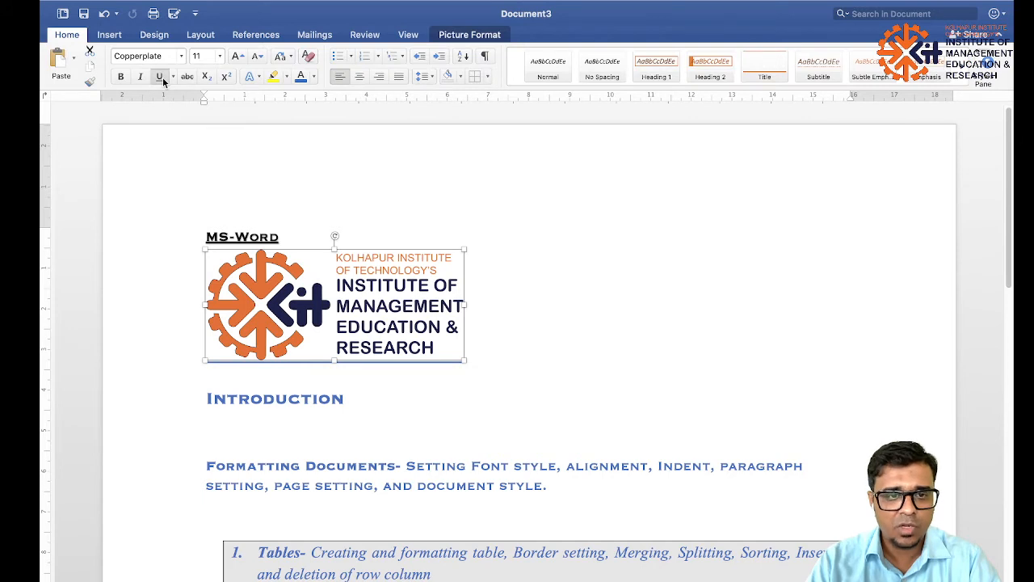
pyautogui.click(161, 78)
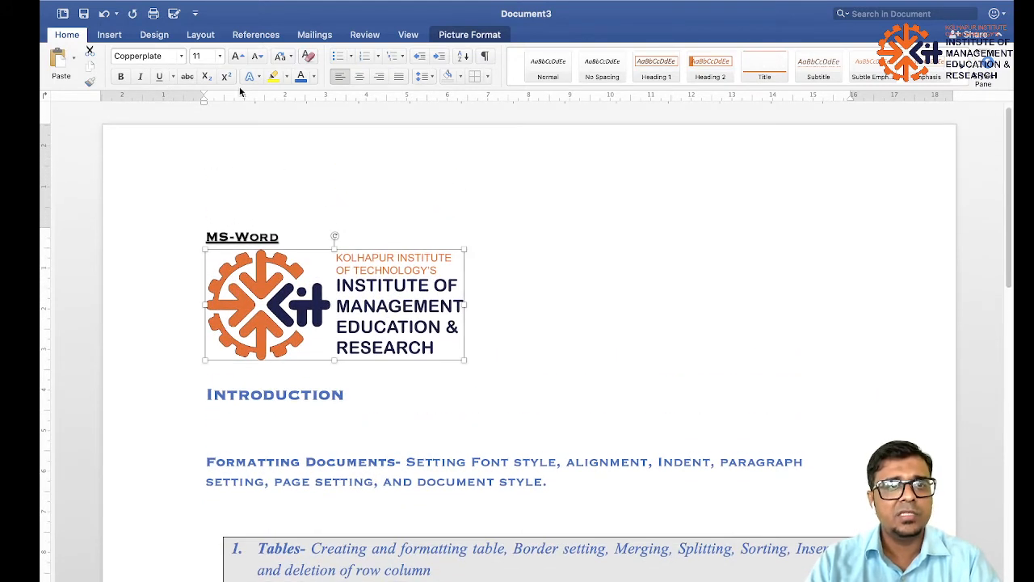
# Draw an oval about 1.03 cm wide and 0.83 cm high between the Introduction heading and the Formatting Documents paragraph.
pyautogui.click(109, 35)
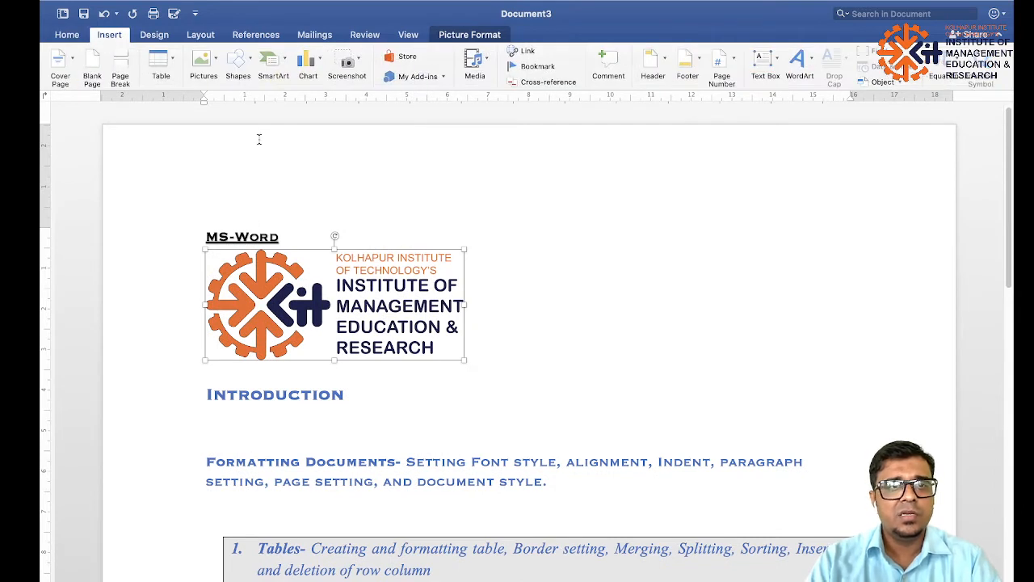
pyautogui.click(243, 72)
pyautogui.click(644, 273)
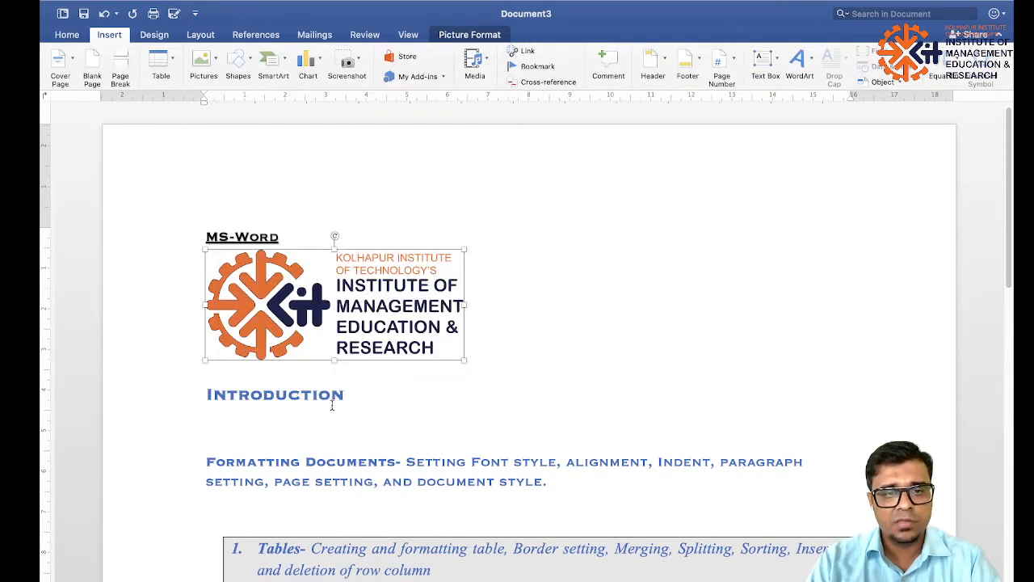
pyautogui.click(209, 427)
pyautogui.click(243, 71)
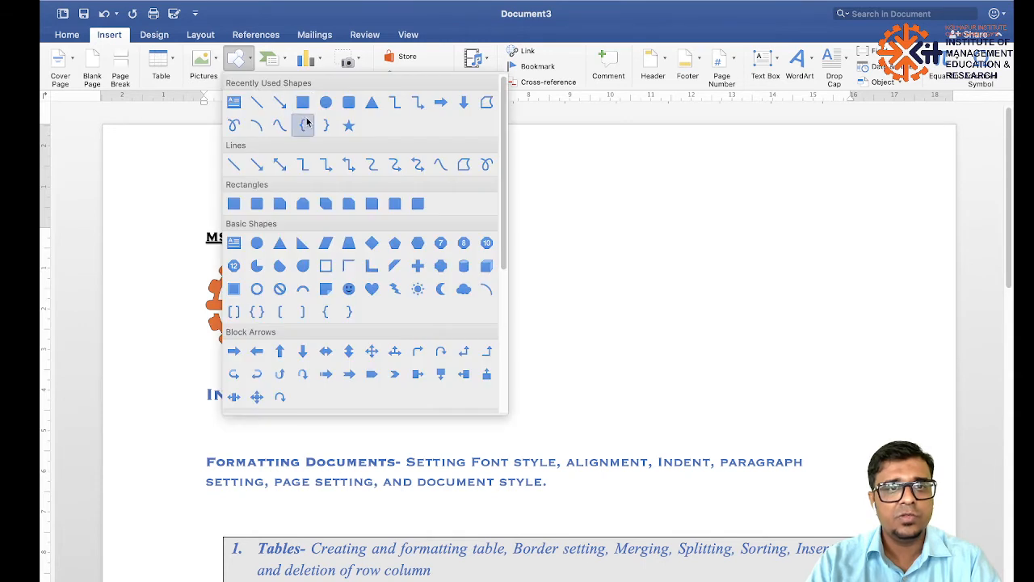
pyautogui.click(327, 108)
pyautogui.moveTo(222, 417)
pyautogui.mouseDown()
pyautogui.moveTo(304, 449)
pyautogui.moveTo(266, 454)
pyautogui.mouseUp()
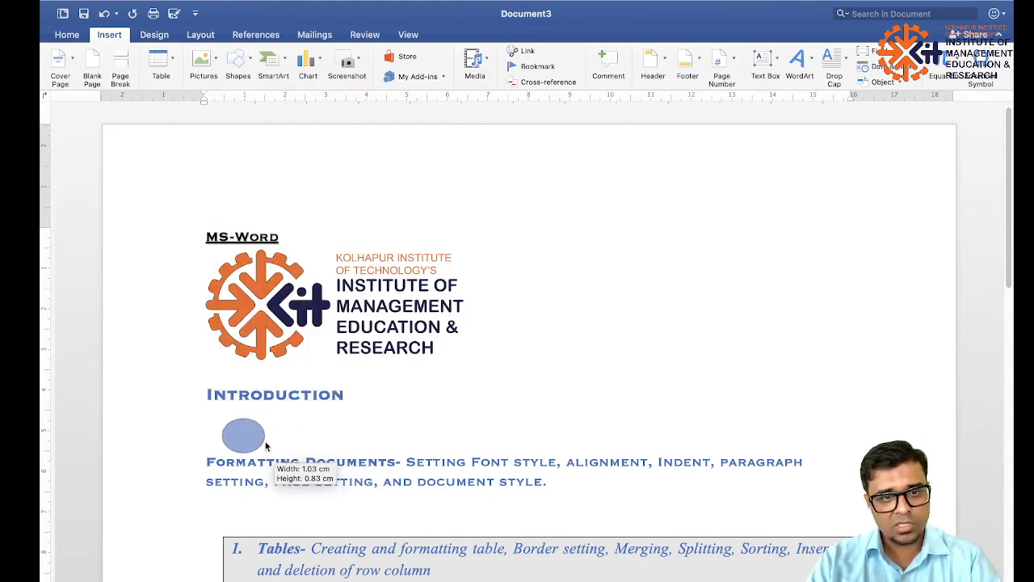
# Place the insertion point in the blank line below the Formatting Documents paragraph and show the SmartArt List layouts.
pyautogui.click(223, 512)
pyautogui.click(111, 37)
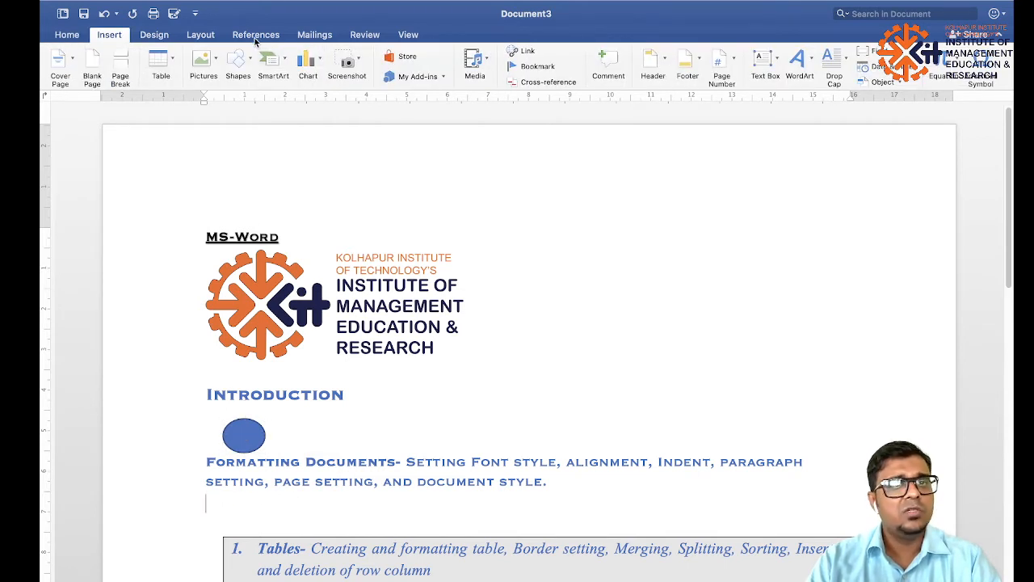
pyautogui.click(286, 63)
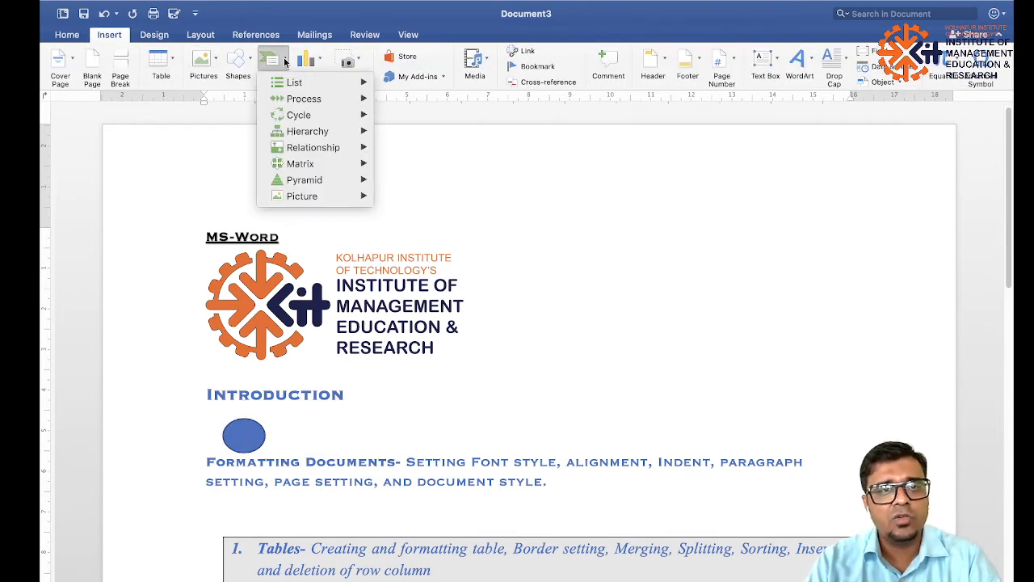
pyautogui.moveTo(290, 86)
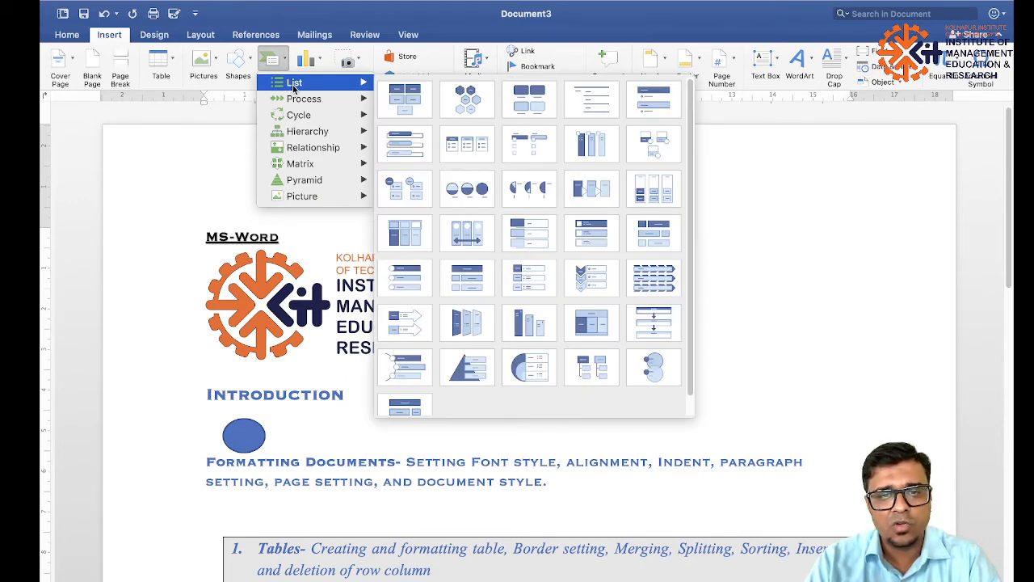